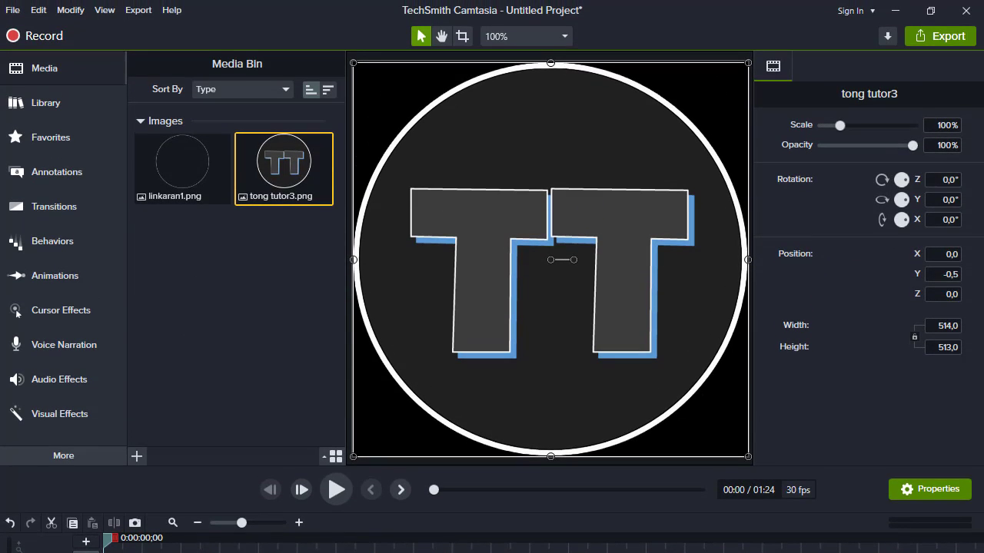
Step: Set the project's canvas dimensions to 720p HD (1280x720)
click(569, 35)
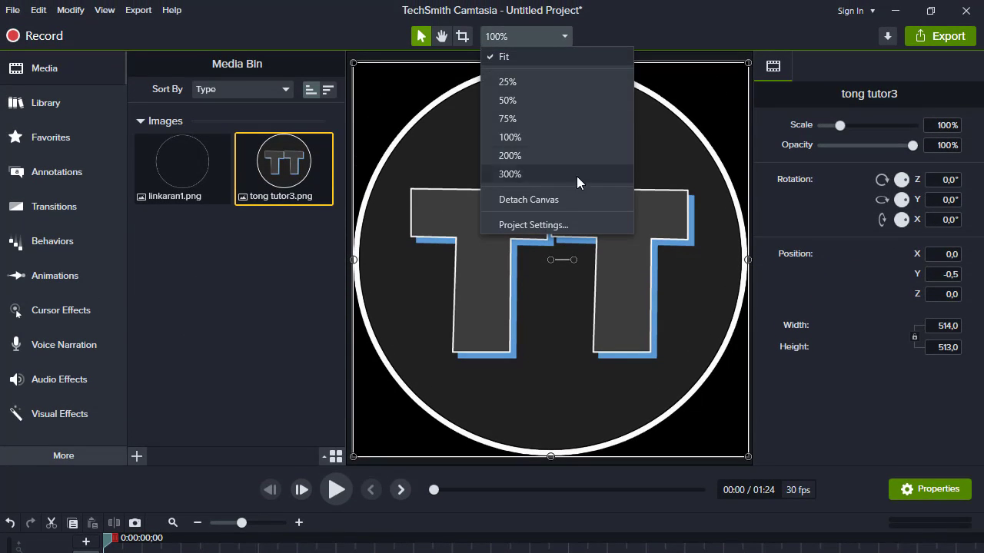
click(561, 225)
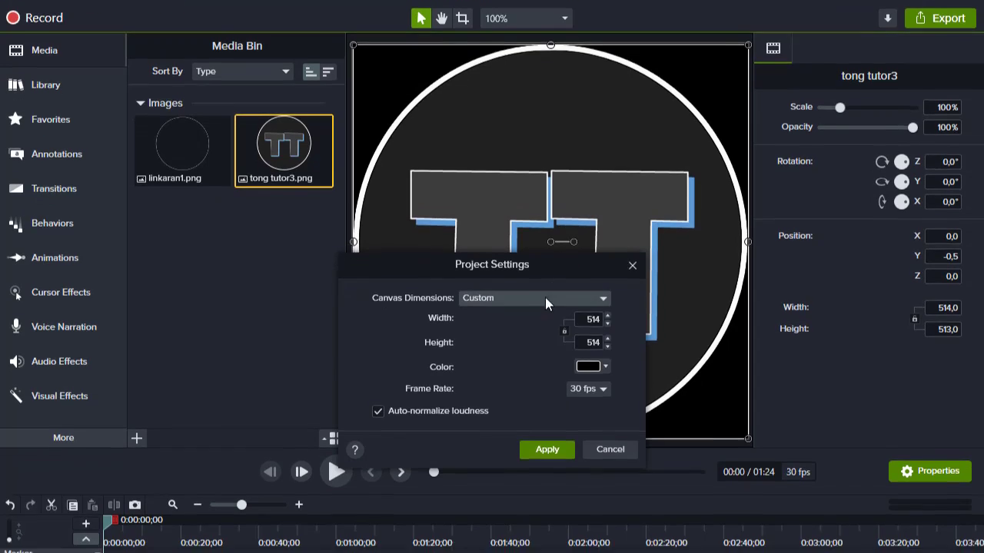
click(544, 297)
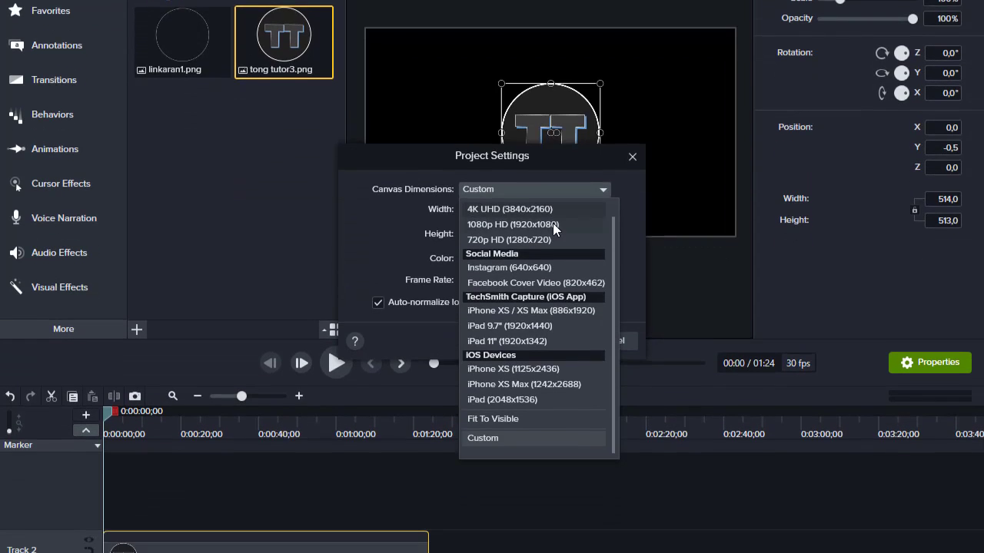
click(547, 221)
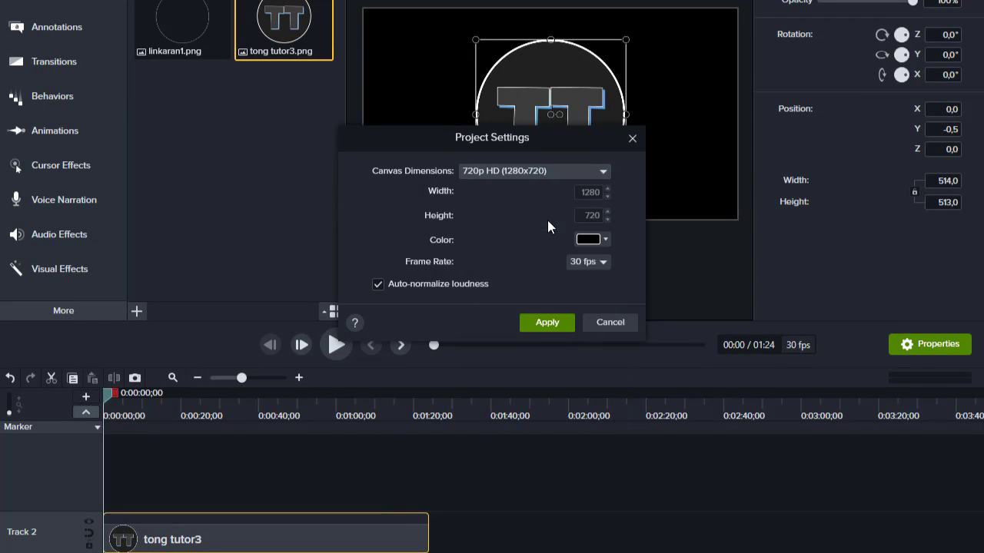
click(536, 326)
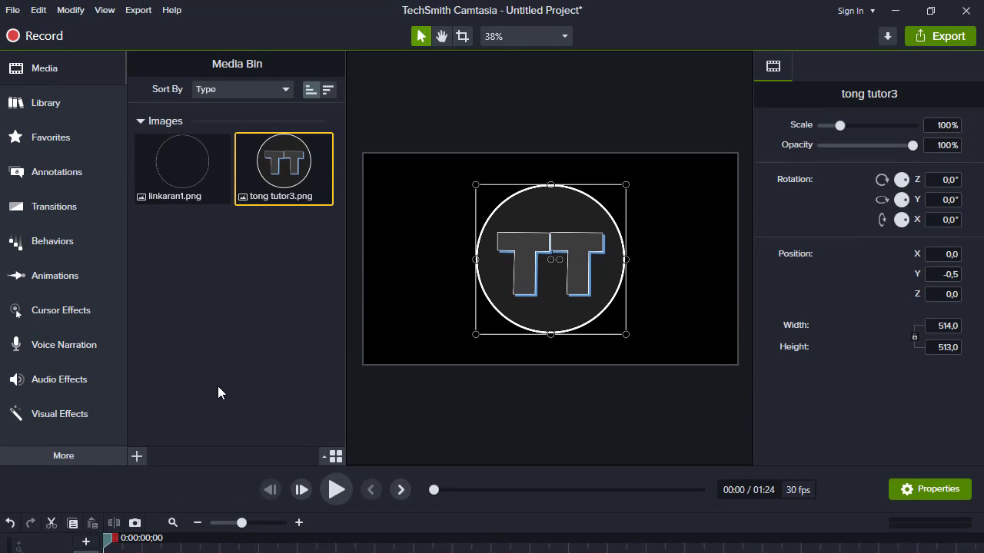
Step: Add a Zoom-n-Pan animation at the start of the tong tutor3 clip, with the logo at 12% scale, X 0 and Y about 31
click(87, 274)
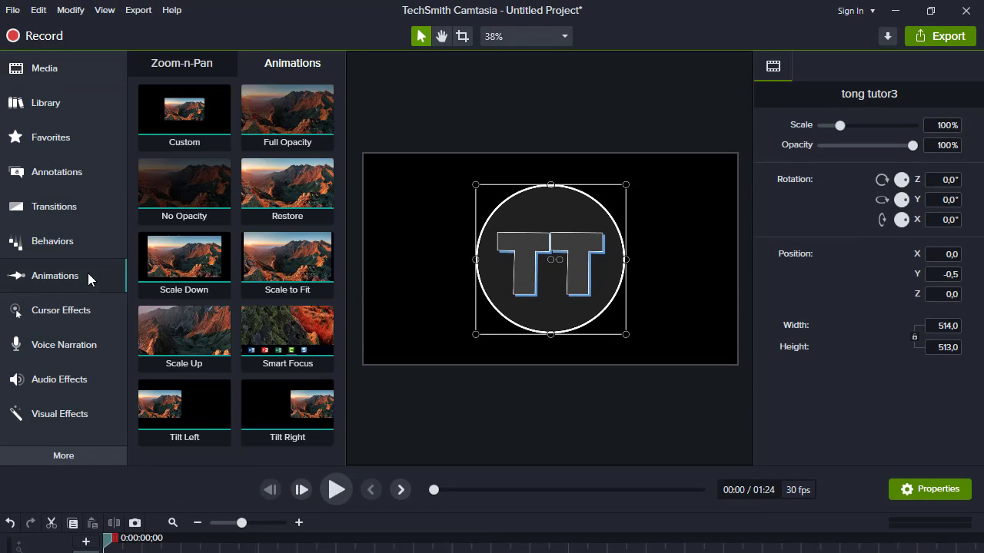
click(182, 67)
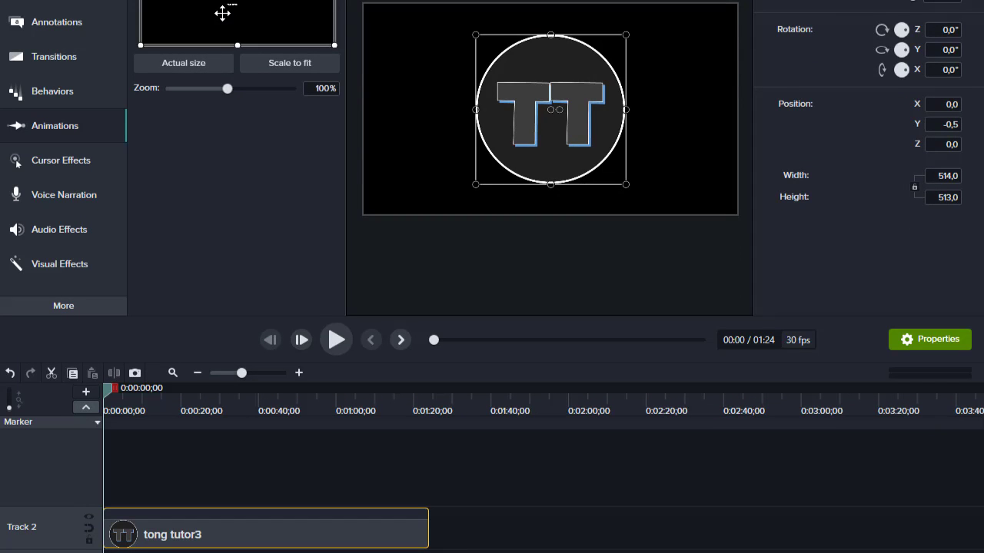
drag(223, 13, 197, 418)
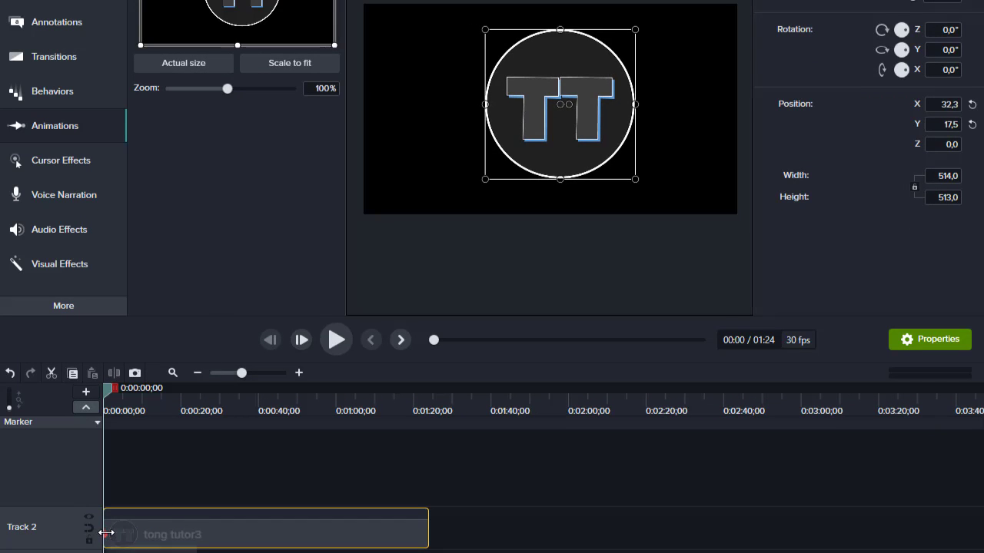
drag(589, 115, 577, 127)
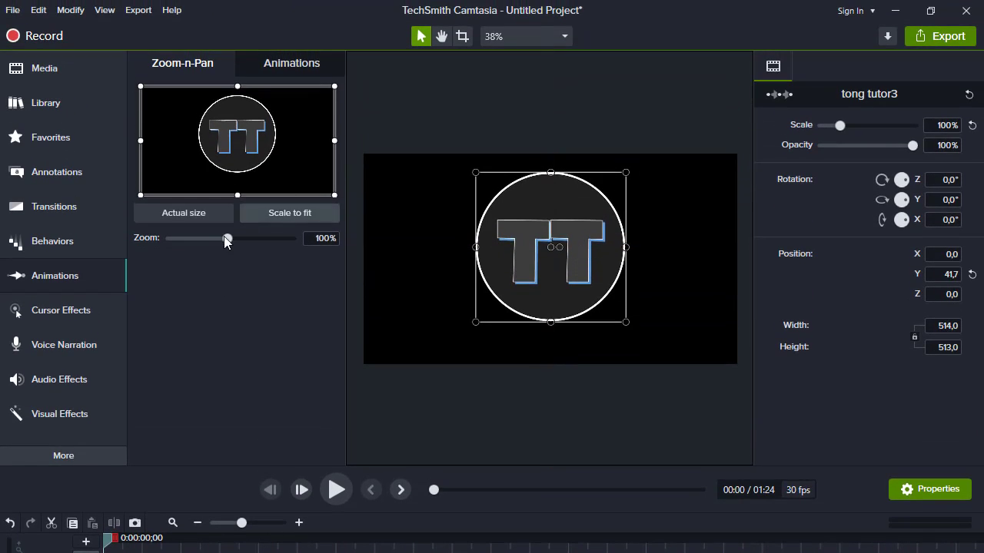
drag(226, 108, 216, 110)
drag(216, 238, 181, 238)
drag(551, 249, 554, 235)
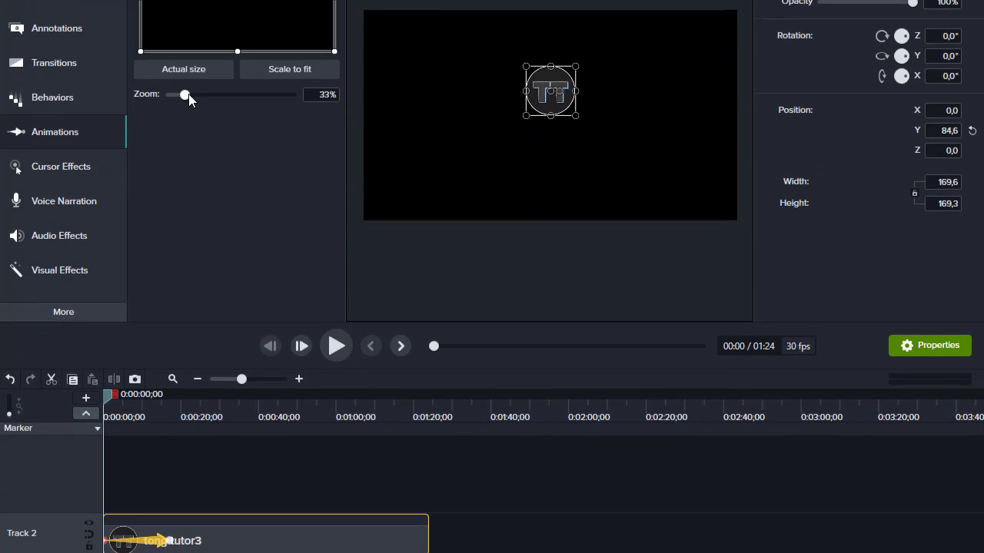
drag(189, 94, 175, 93)
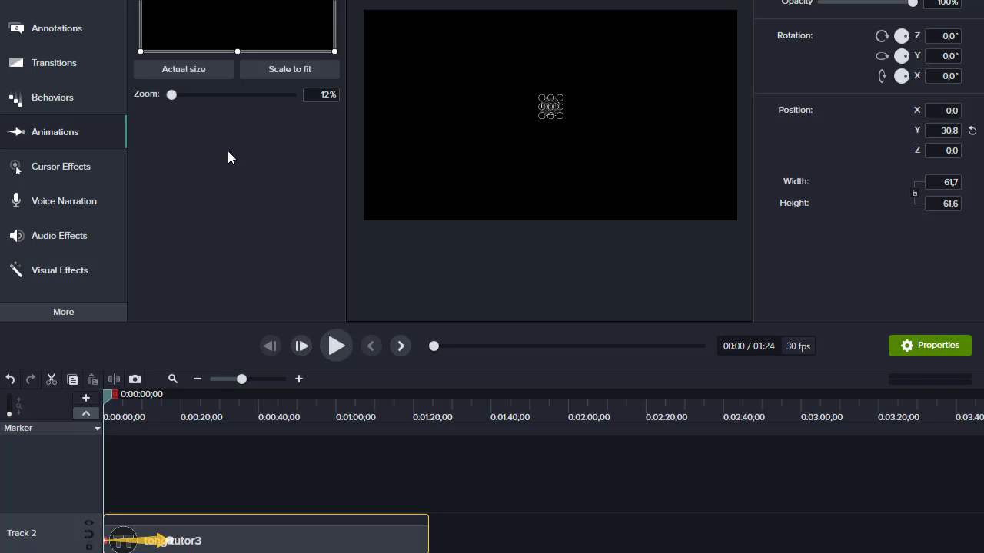
Step: At the animation's end keyframe, scale the logo to about 56% and centre it horizontally at Y about 85
double_click(151, 540)
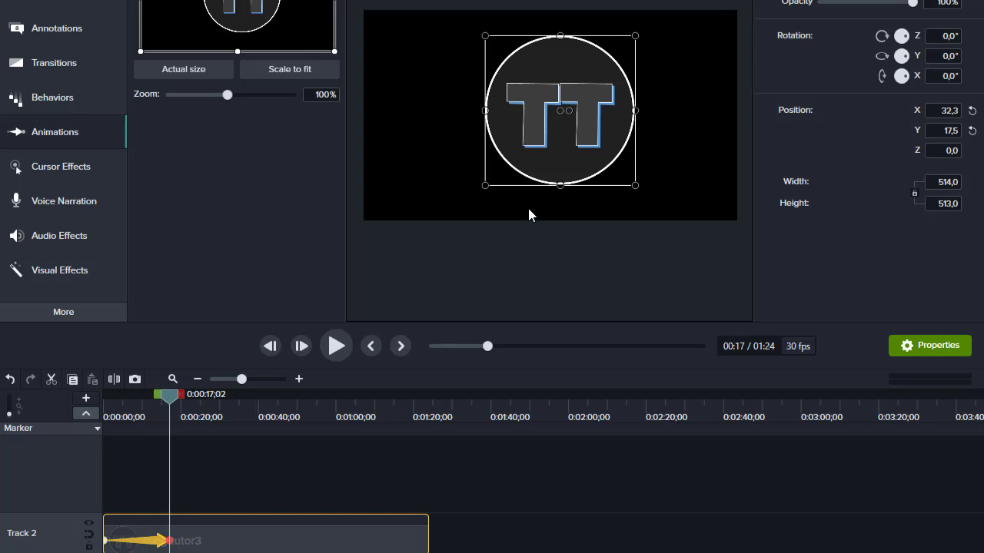
drag(484, 184, 548, 121)
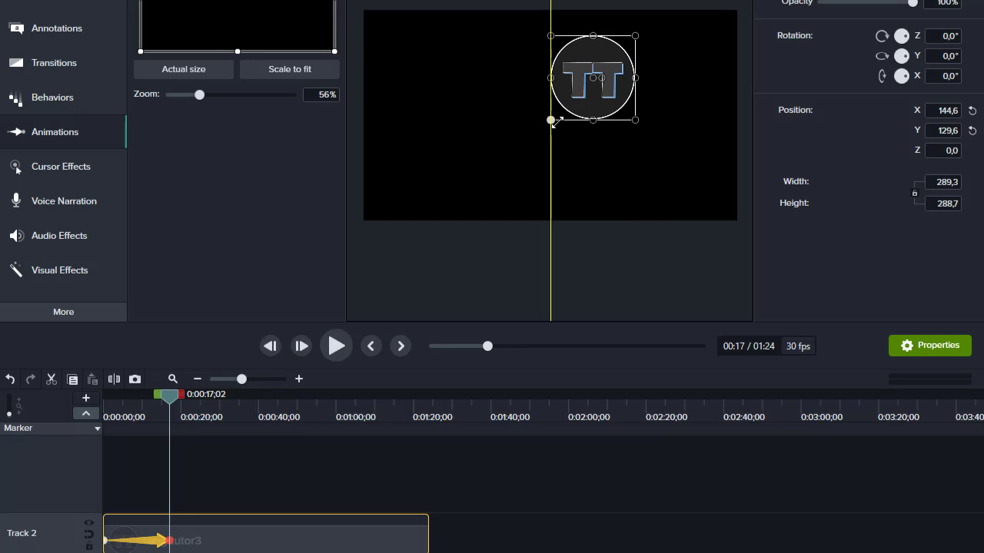
drag(589, 80, 555, 93)
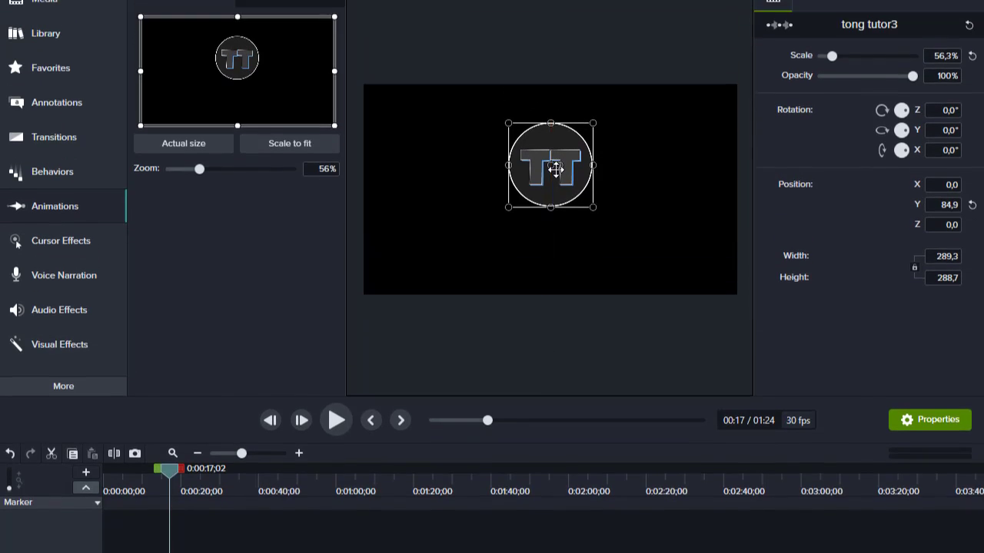
Step: Preview the logo's scale animation from the beginning of the timeline
key(ctrl+Home)
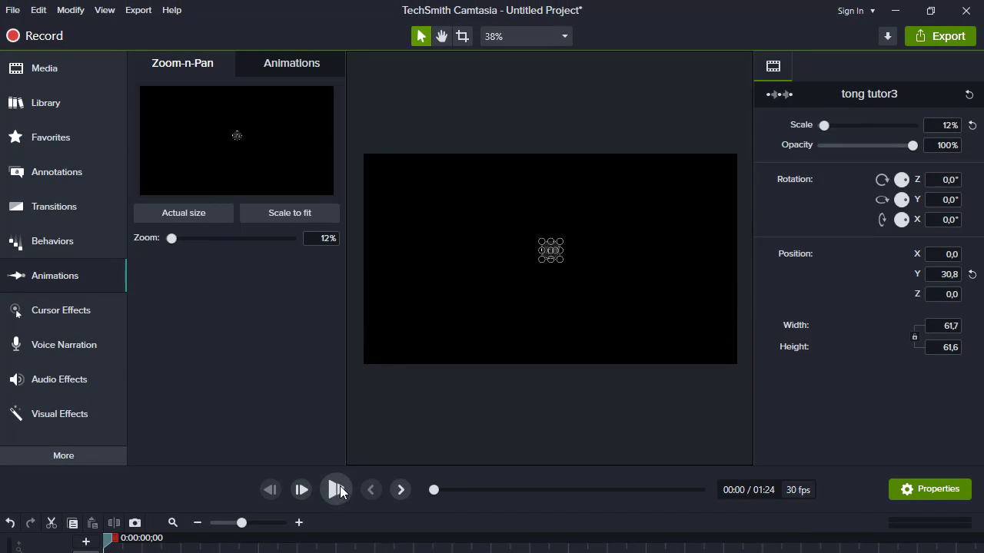
click(336, 490)
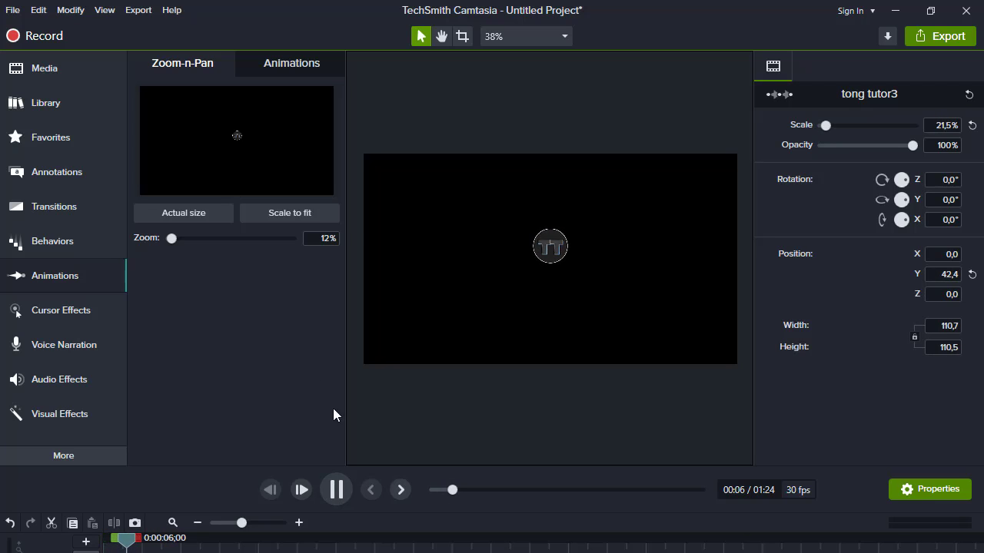
click(336, 490)
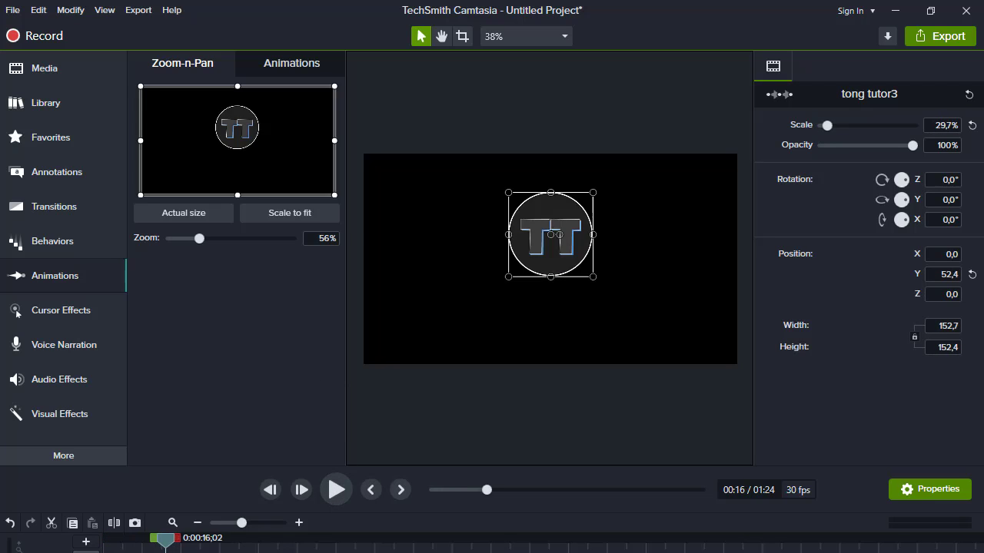
Step: Shorten the logo's scale animation on the timeline to about 7 seconds and return to its start keyframe
click(299, 523)
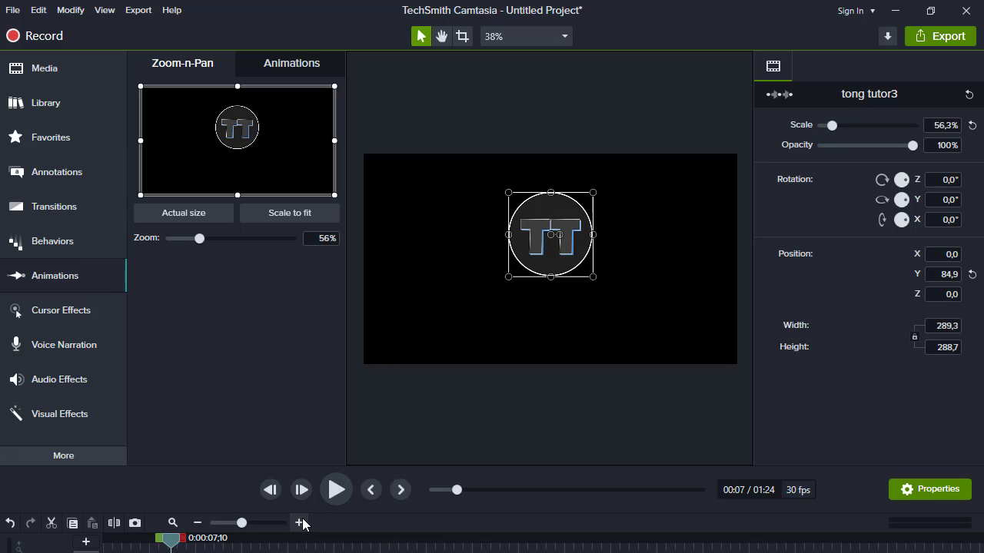
key(ctrl+Home)
mouse_move(115, 539)
mouse_down()
mouse_move(159, 540)
mouse_move(130, 539)
mouse_up()
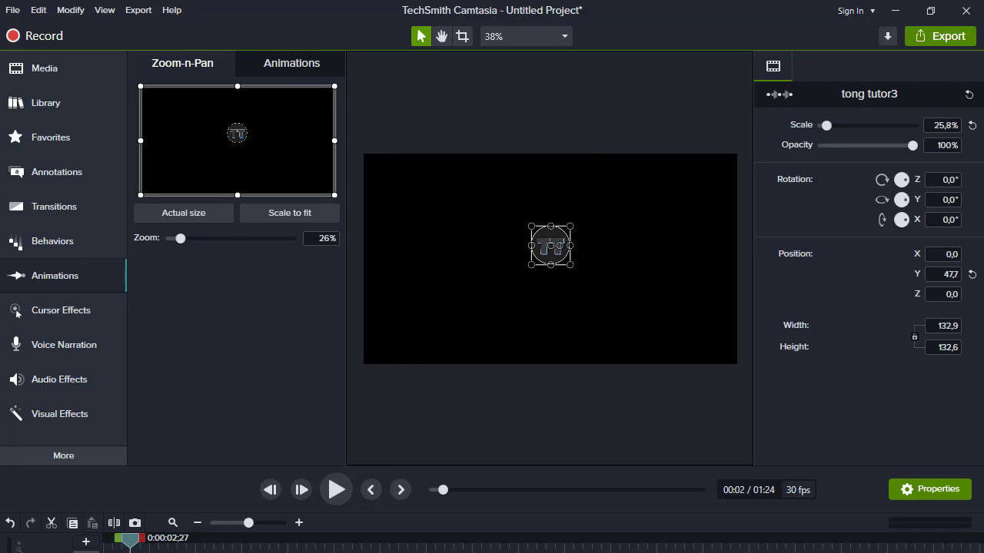
click(371, 489)
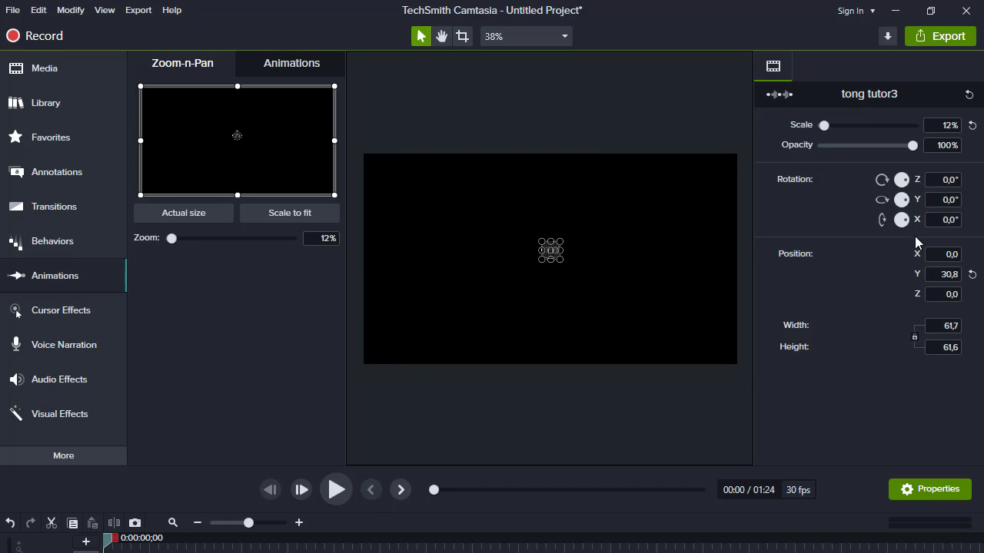
Step: Rotate the logo several turns around its Y axis at the start keyframe and preview the spin
drag(906, 203, 911, 206)
click(336, 490)
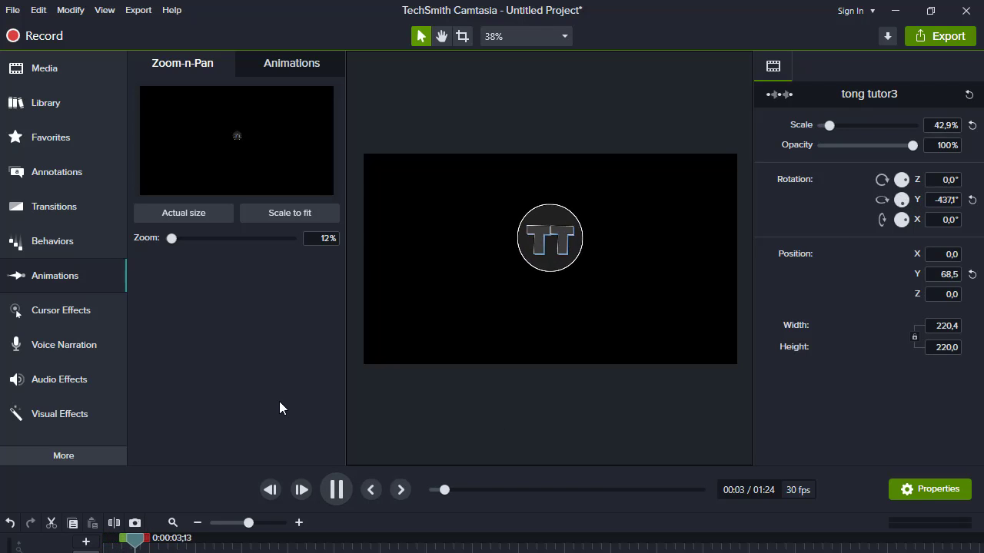
key(space)
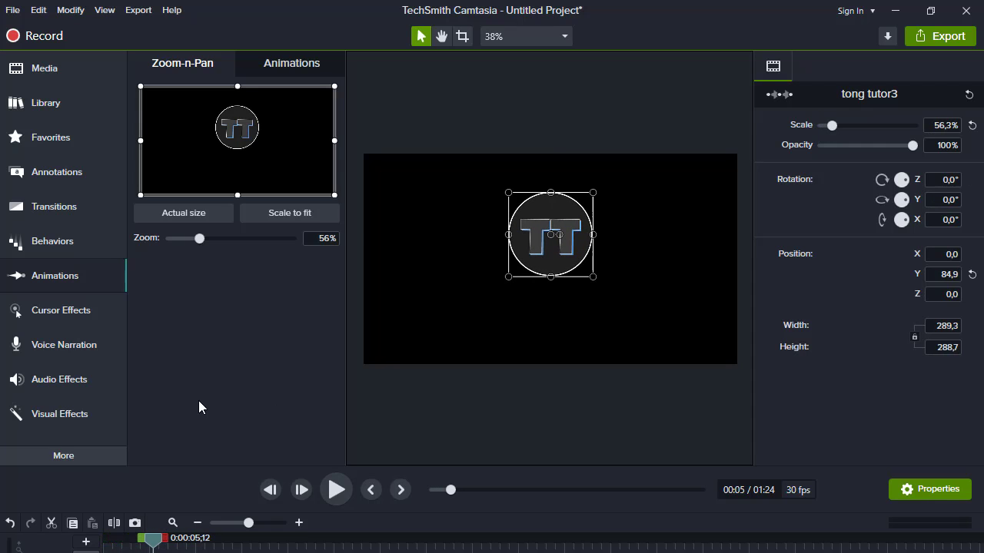
Step: Add linkaran1.png on a track above the logo at 0:00:05;12 and scale it to about 32%, centred around the logo
click(46, 69)
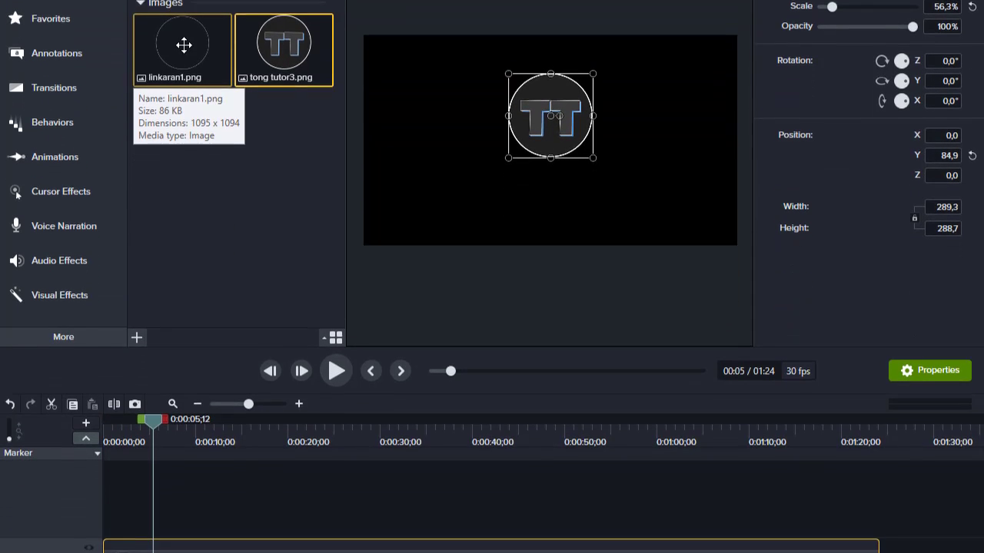
drag(173, 152, 153, 492)
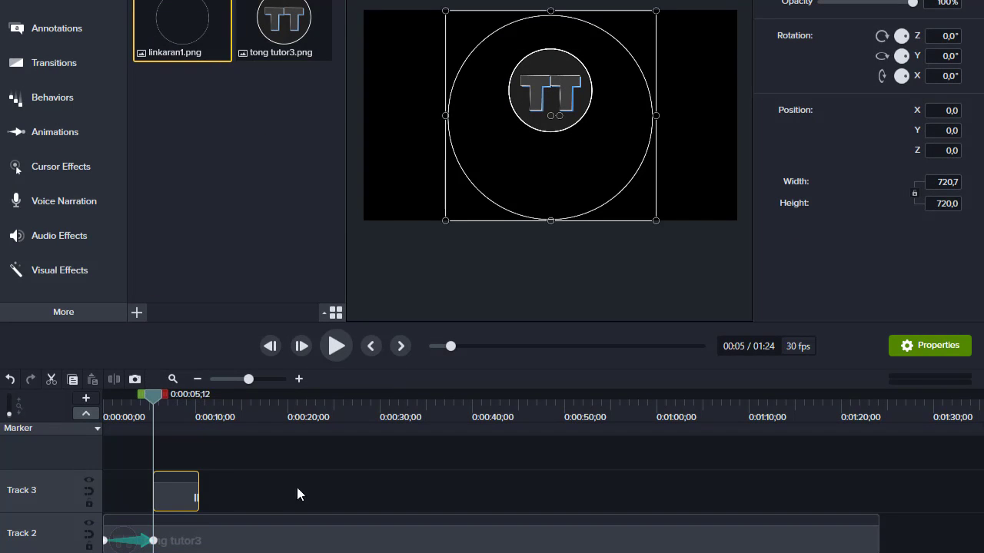
drag(446, 220, 511, 151)
drag(611, 54, 574, 68)
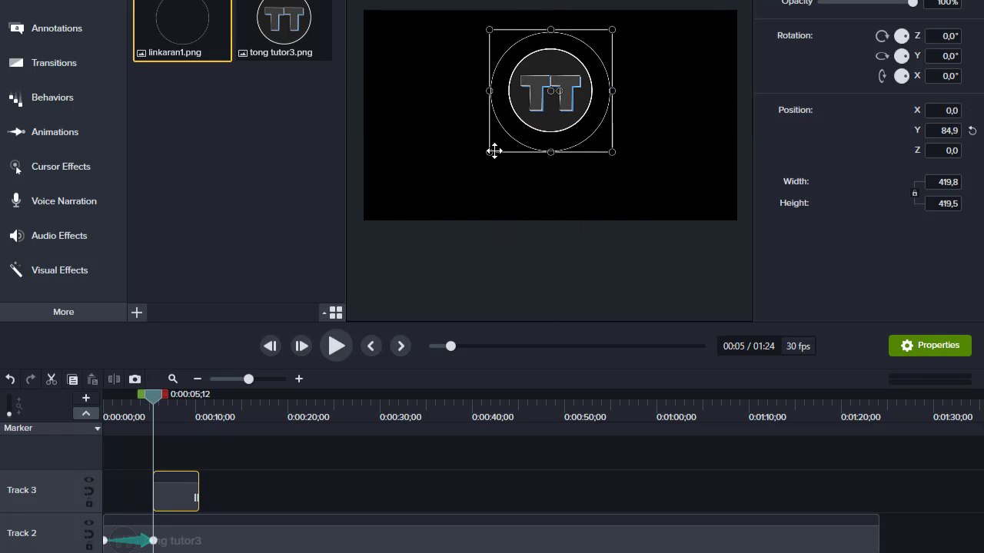
drag(494, 149, 509, 134)
drag(596, 59, 580, 62)
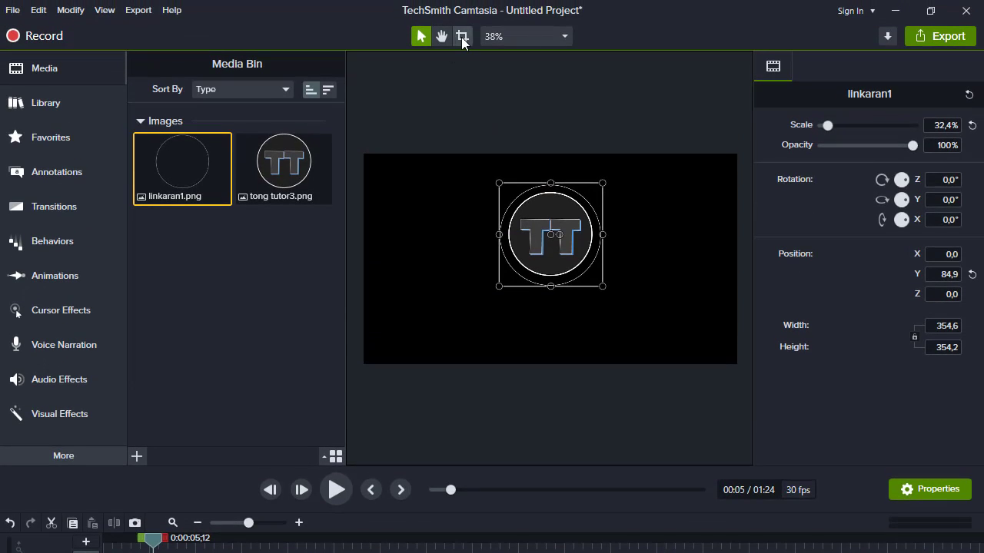
Step: Crop the linkaran1 ring at its top and bottom to the logo's height of about 289
click(461, 38)
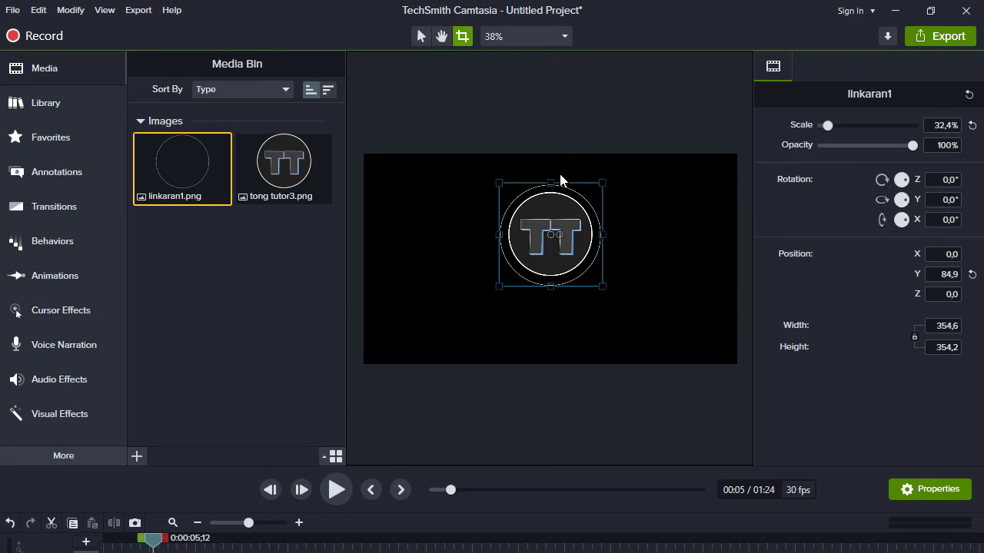
drag(552, 182, 550, 192)
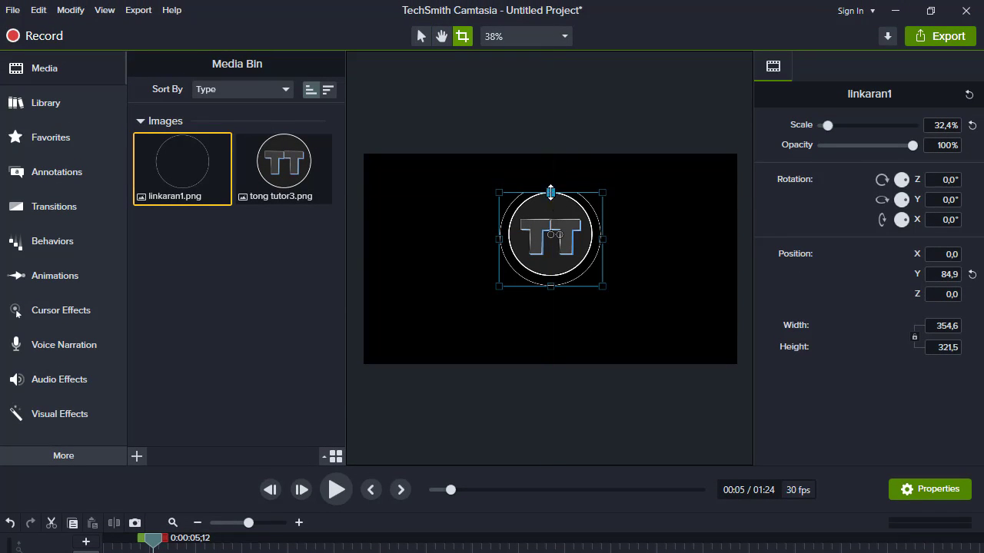
drag(550, 282, 551, 275)
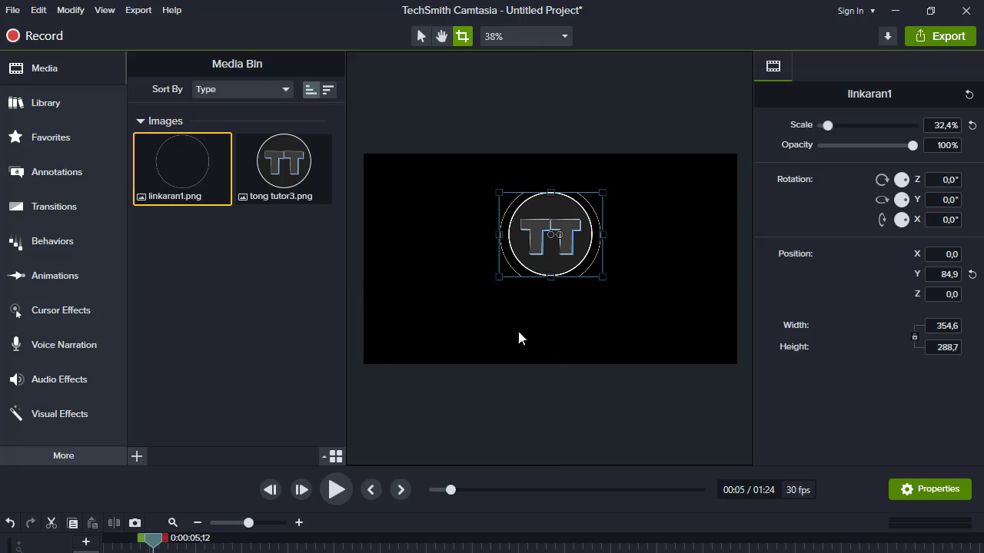
click(478, 393)
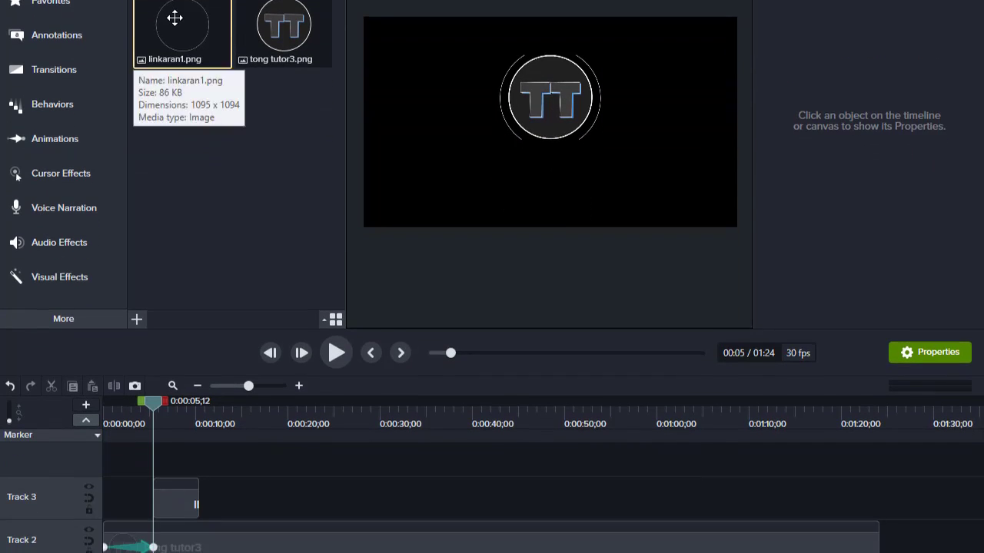
Step: Add a second linkaran1.png on a new track at 0:00:05;12 and scale it to about 37%, centred around the logo and first ring
drag(175, 163, 189, 203)
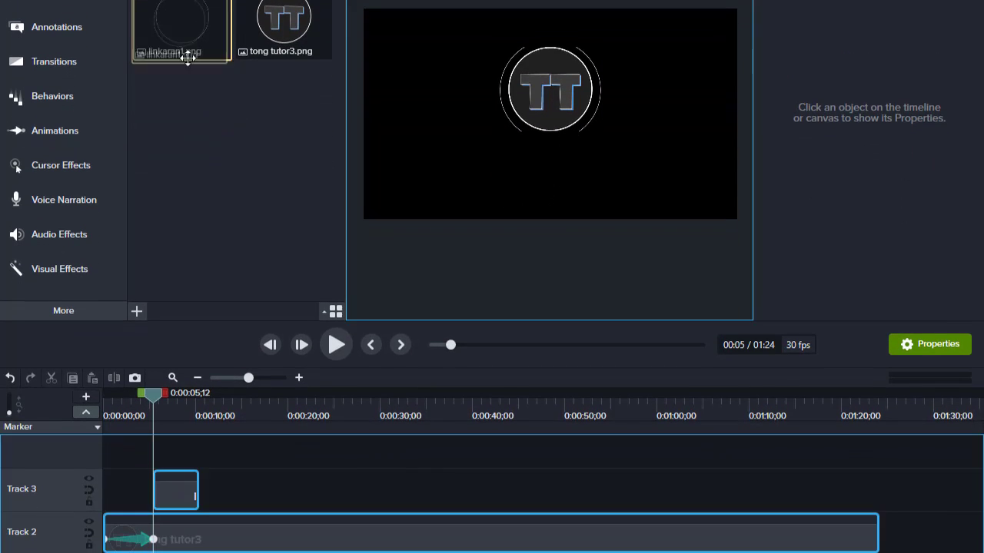
drag(188, 57, 162, 460)
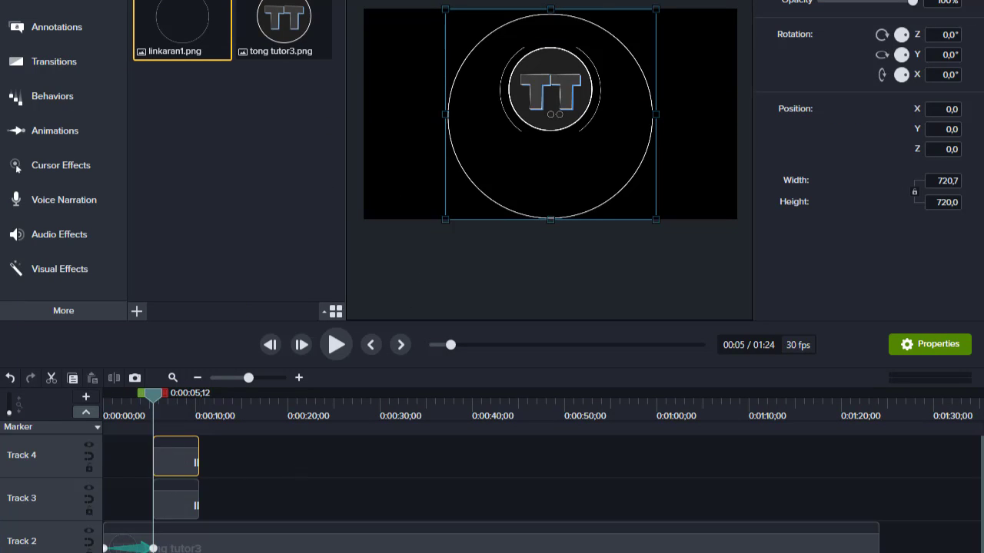
drag(446, 219, 530, 115)
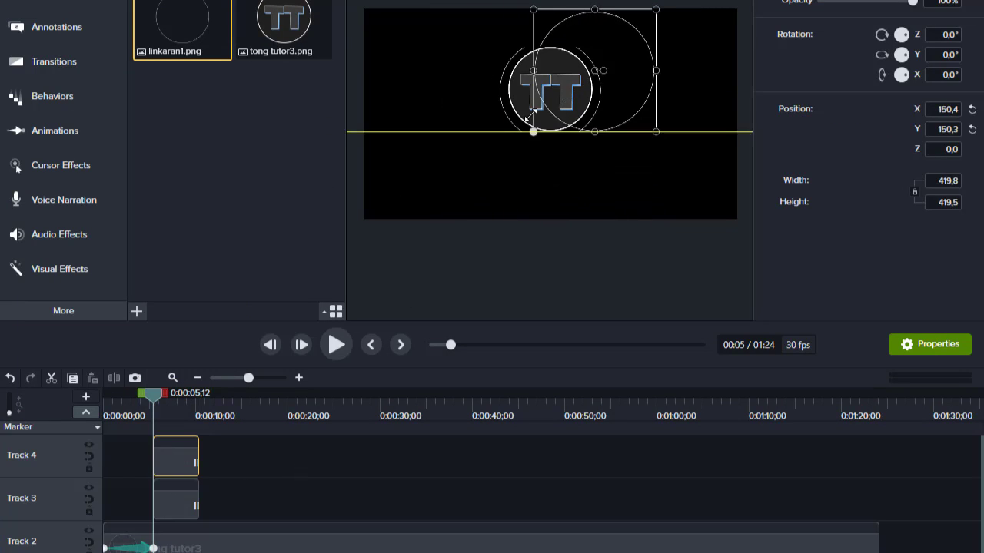
drag(621, 54, 578, 70)
drag(488, 151, 491, 149)
drag(592, 48, 594, 51)
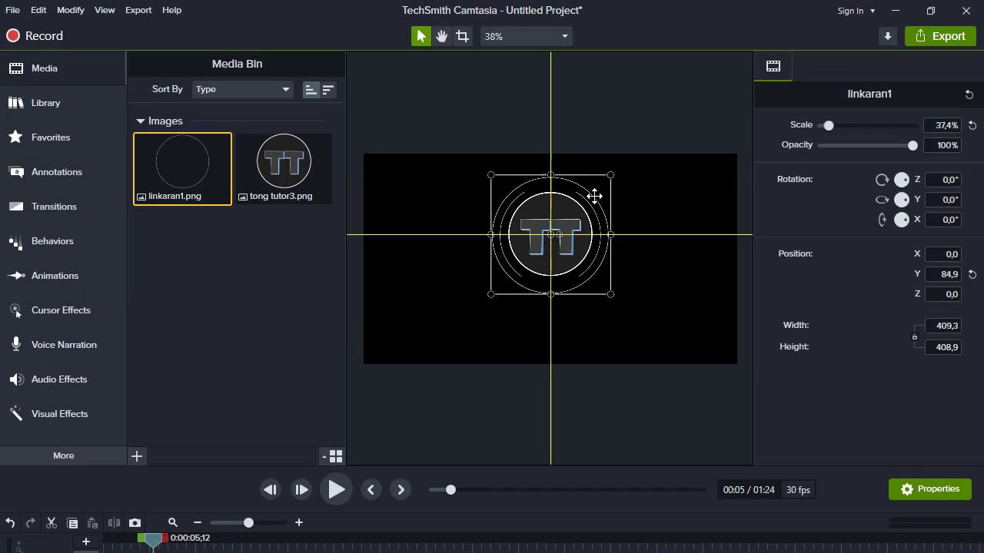
drag(594, 197, 594, 197)
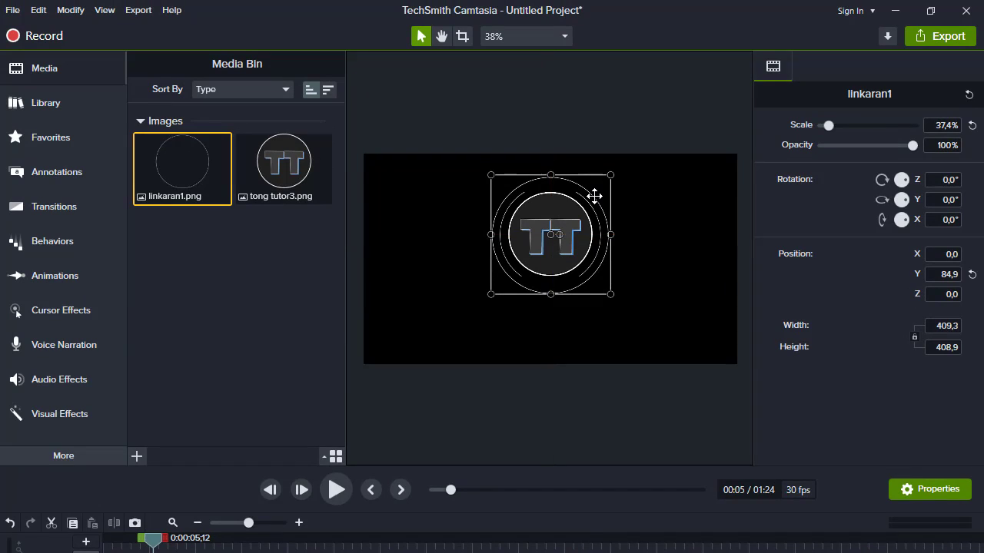
Step: Crop the second linkaran1 ring at its left and right sides to a width of about 355
click(462, 36)
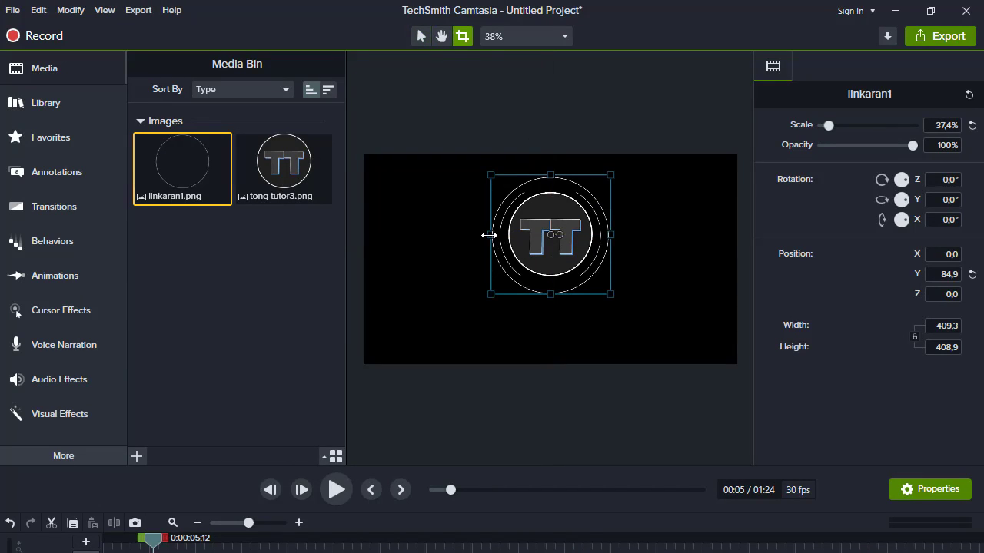
drag(489, 234, 489, 235)
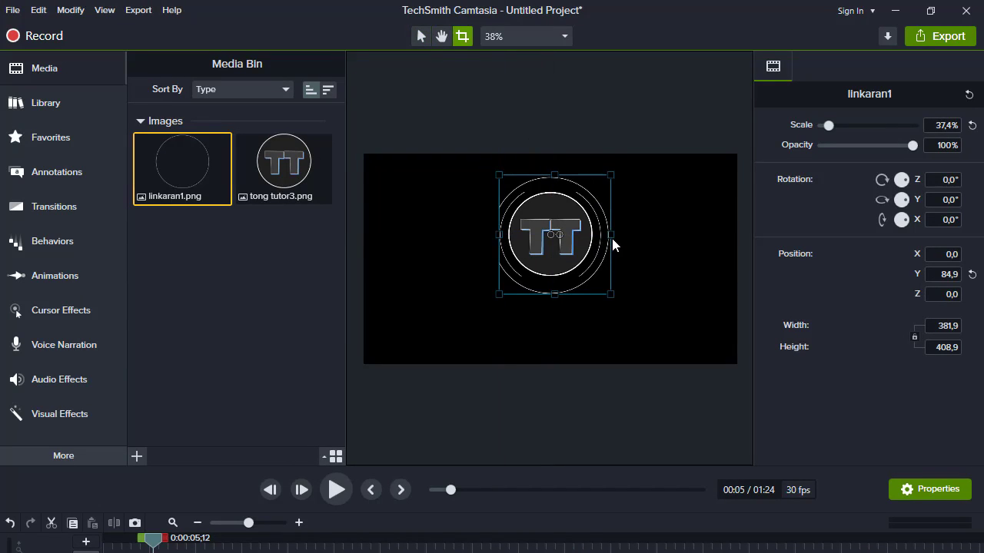
drag(608, 235, 604, 235)
click(471, 417)
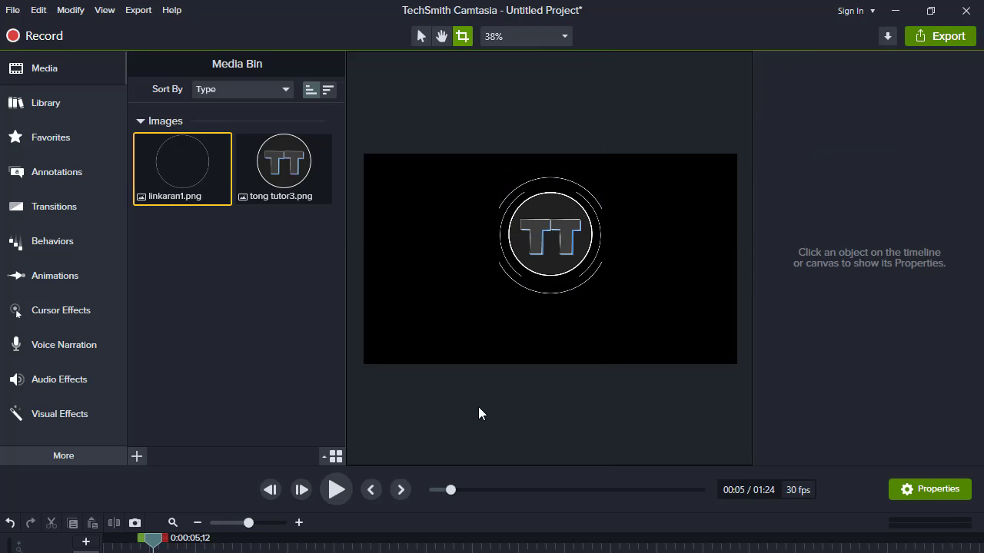
Step: Add a Custom animation to the outer ring up to 0:00:10;12 and give the inner ring the same animation
click(554, 234)
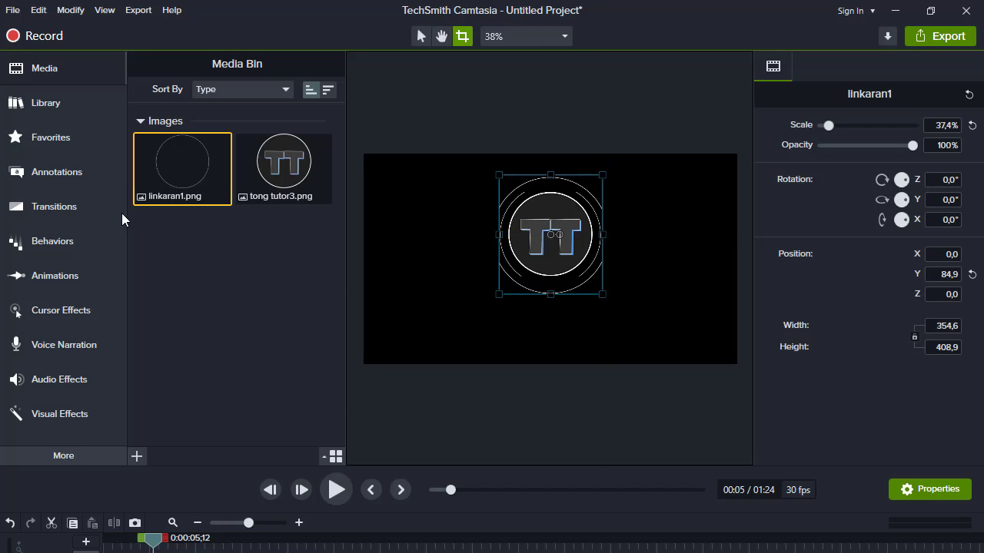
click(83, 171)
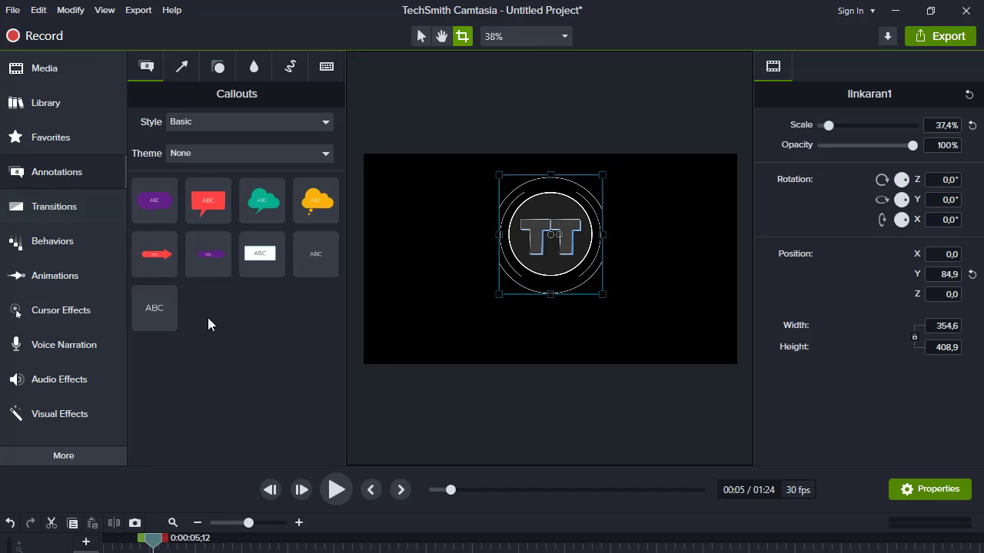
click(75, 281)
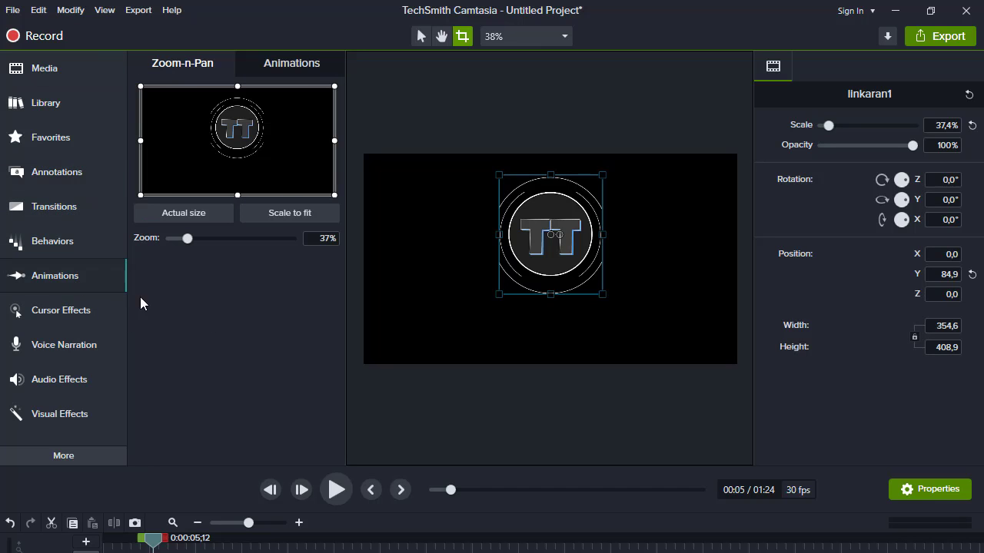
click(299, 65)
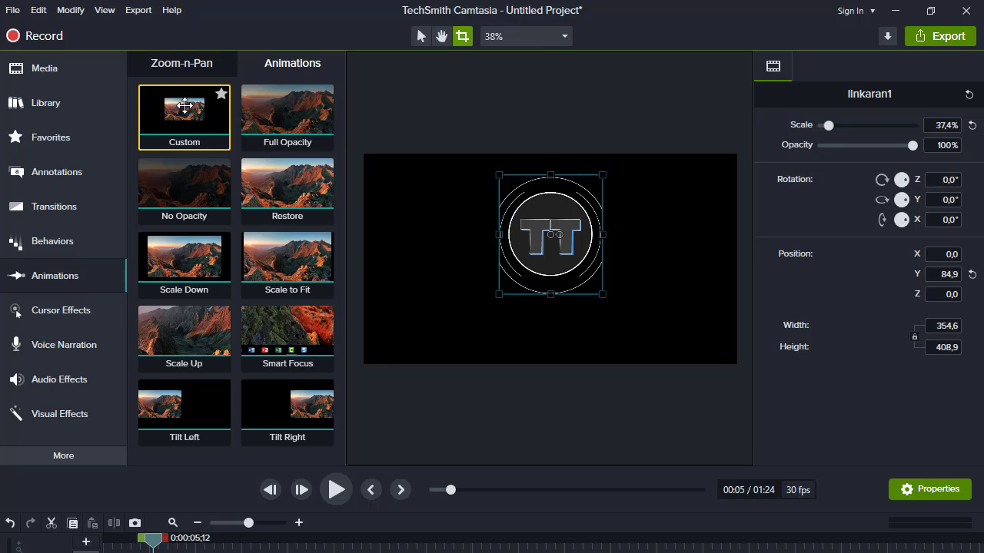
drag(184, 261, 169, 547)
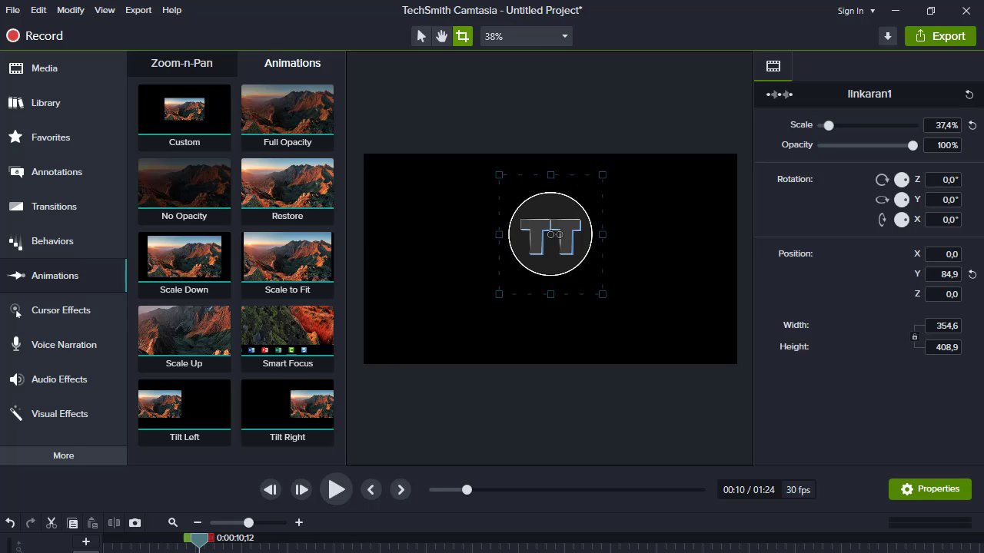
right_click(185, 296)
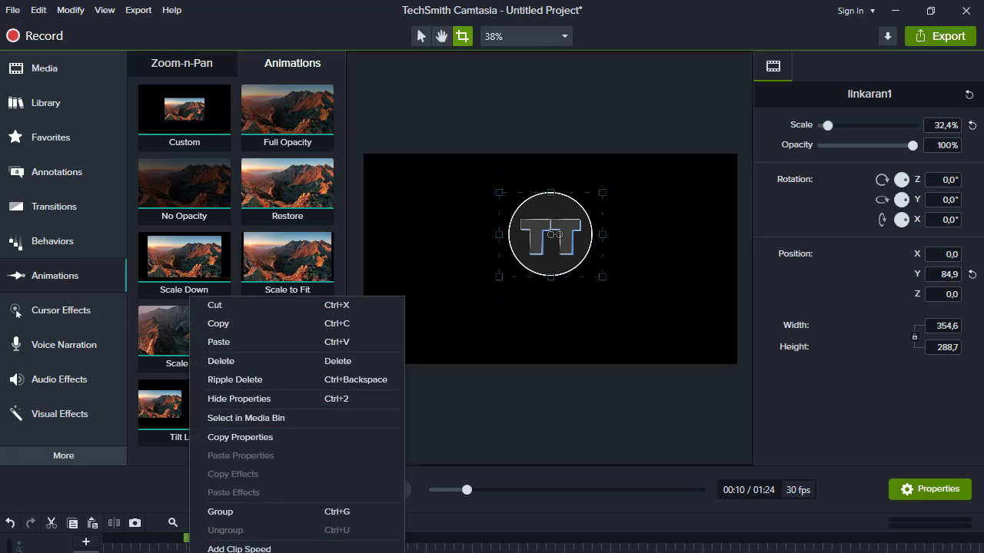
click(236, 341)
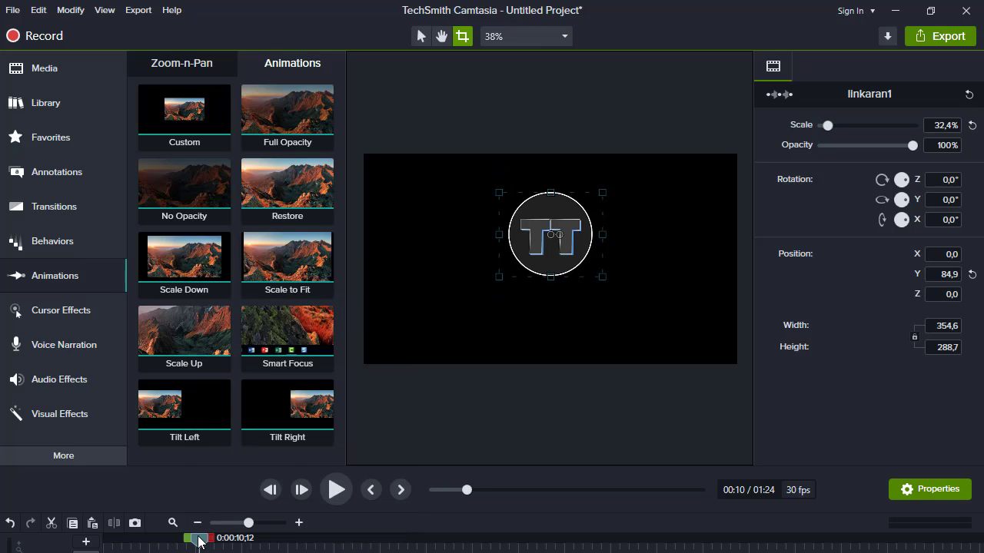
Step: At 0:00:05;12, set the outer ring's Z rotation to about -1103° and the inner ring's to about 1268°, then preview the spin
drag(198, 542, 151, 548)
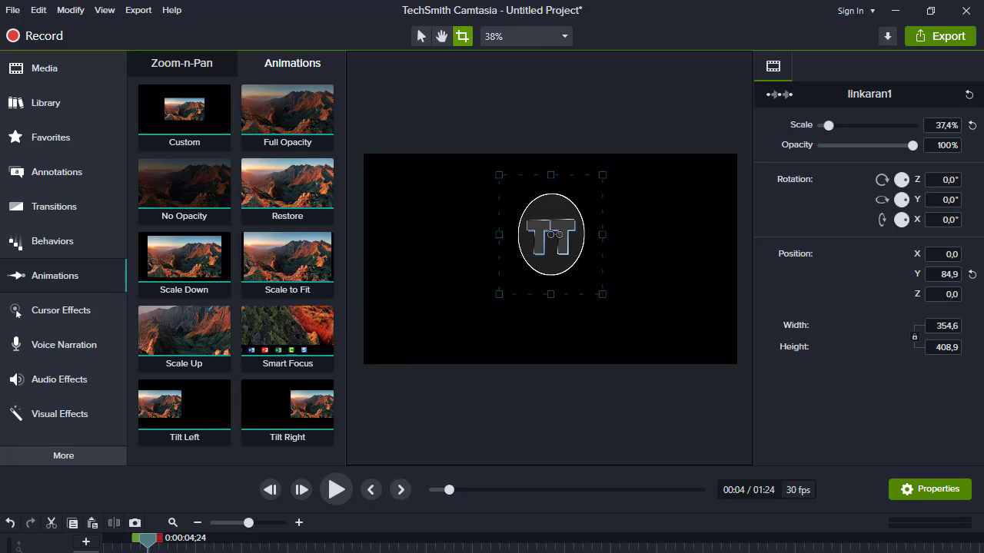
click(399, 491)
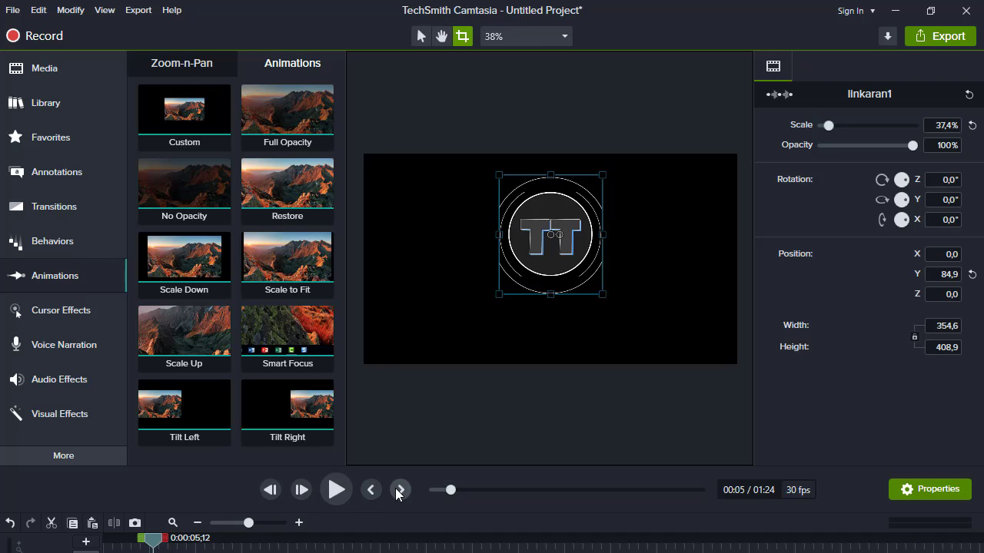
drag(905, 178, 907, 183)
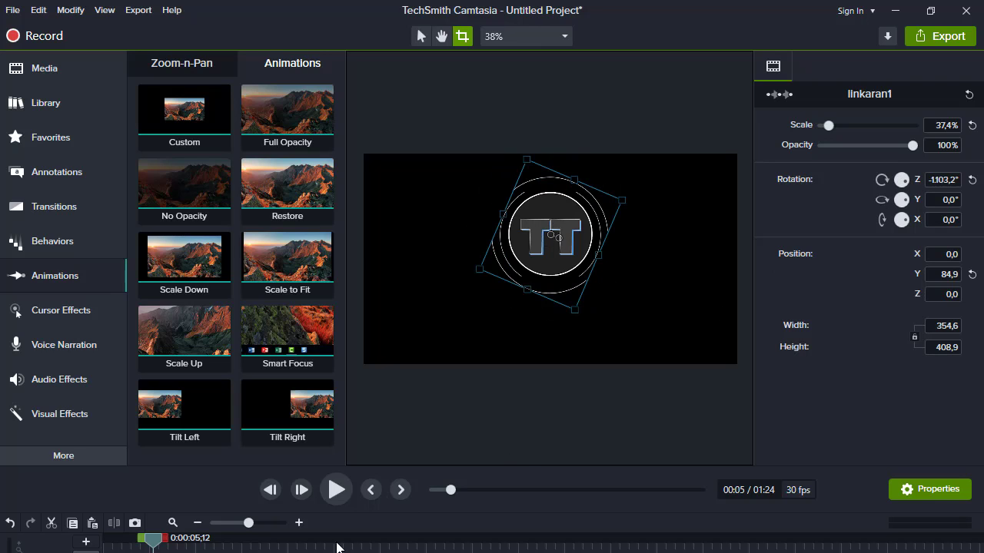
key(ctrl+z)
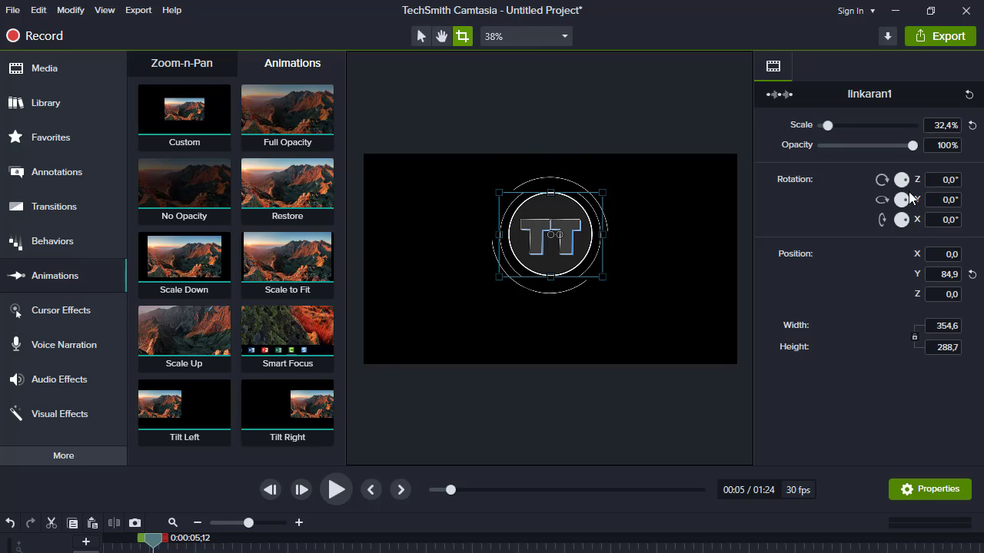
drag(904, 181, 901, 188)
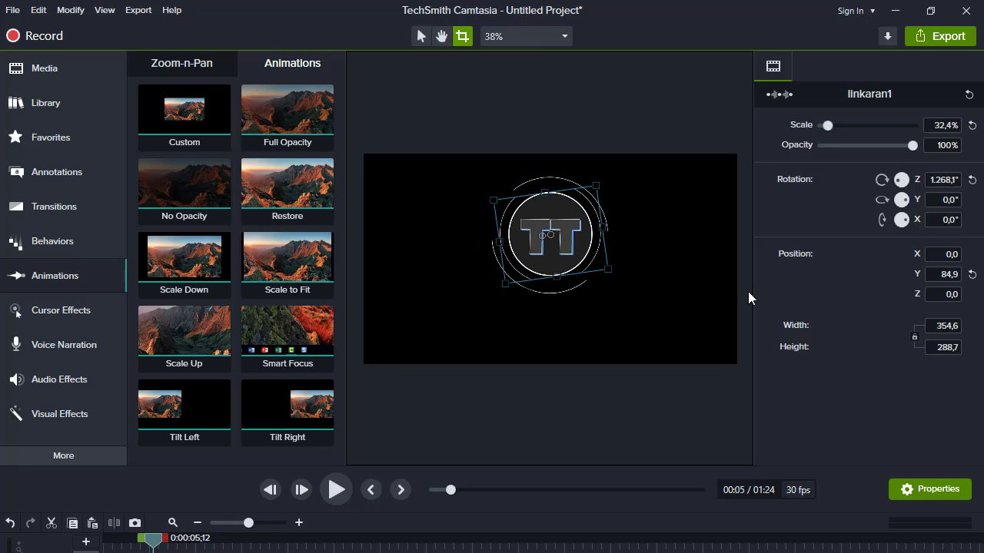
click(336, 490)
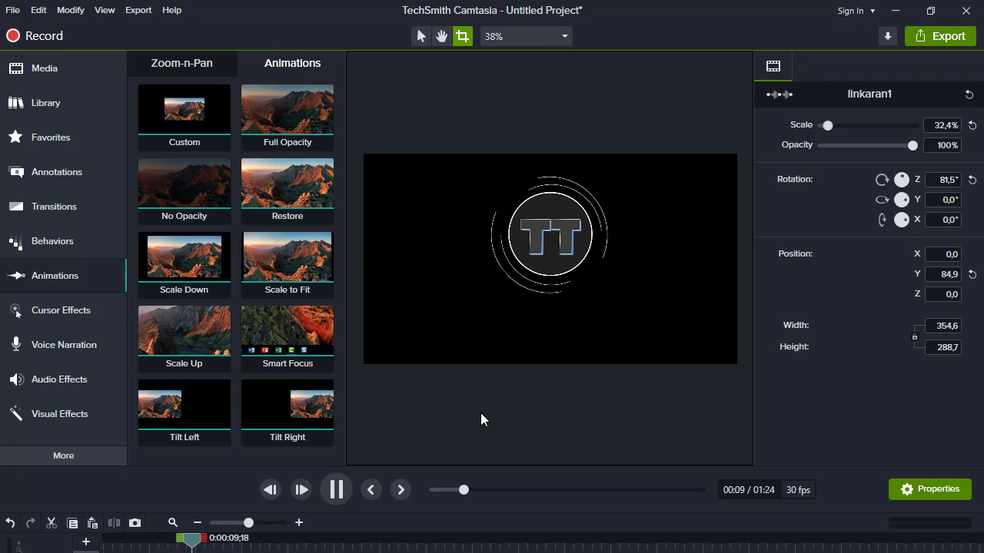
click(338, 490)
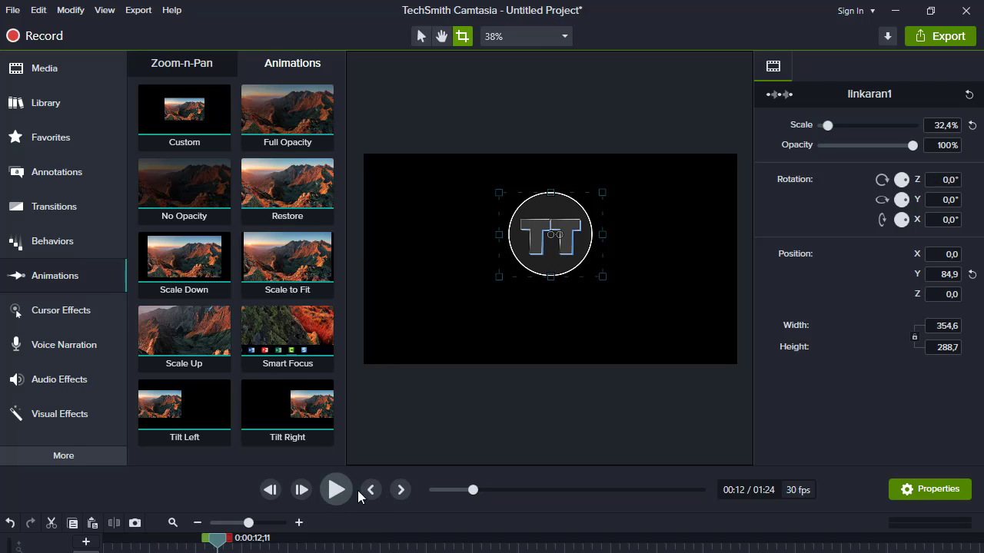
Step: Add a plain text callout on the timeline at 0:00:10;12 and set its font to Wicked Mouse
drag(218, 544, 198, 547)
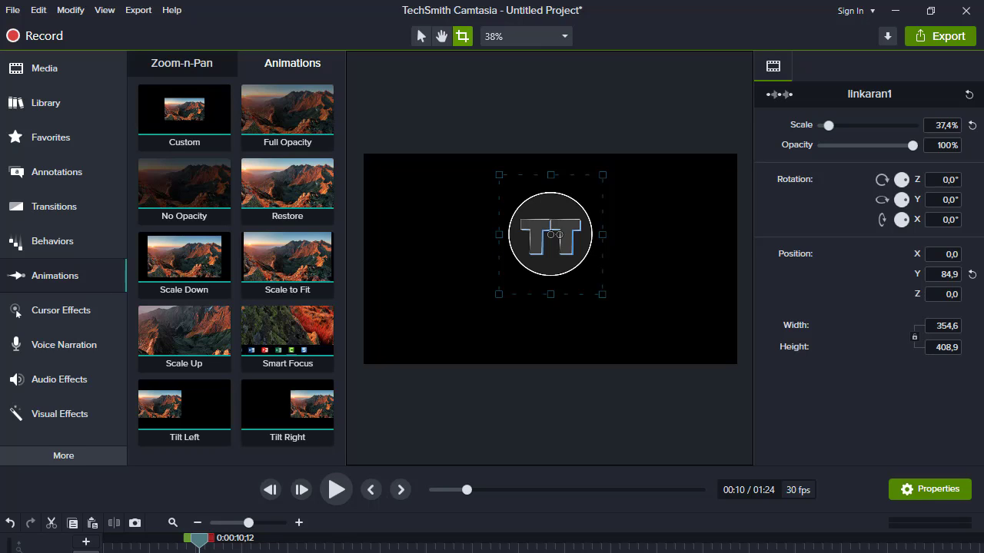
click(82, 172)
mouse_move(157, 310)
mouse_down()
mouse_move(197, 365)
mouse_move(246, 549)
mouse_up()
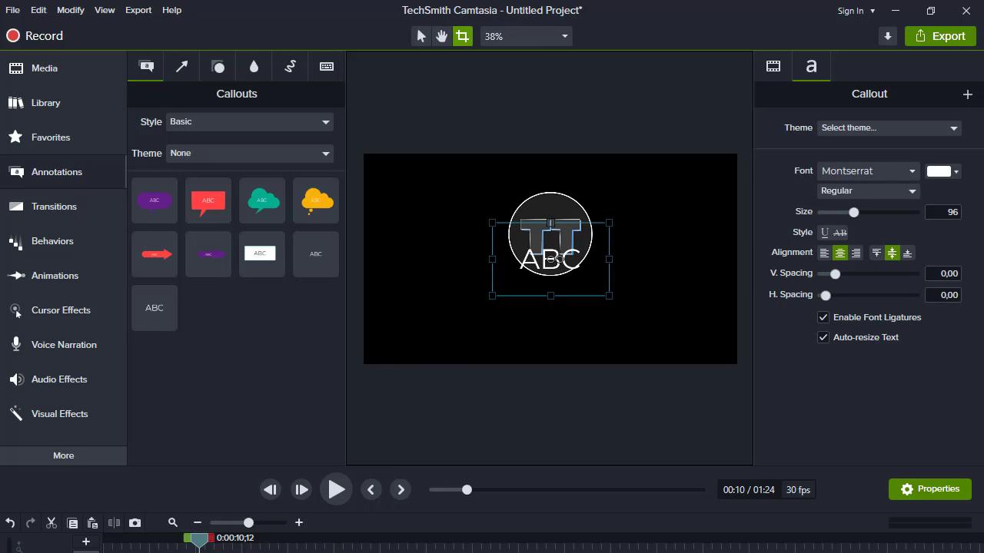
click(911, 172)
click(882, 356)
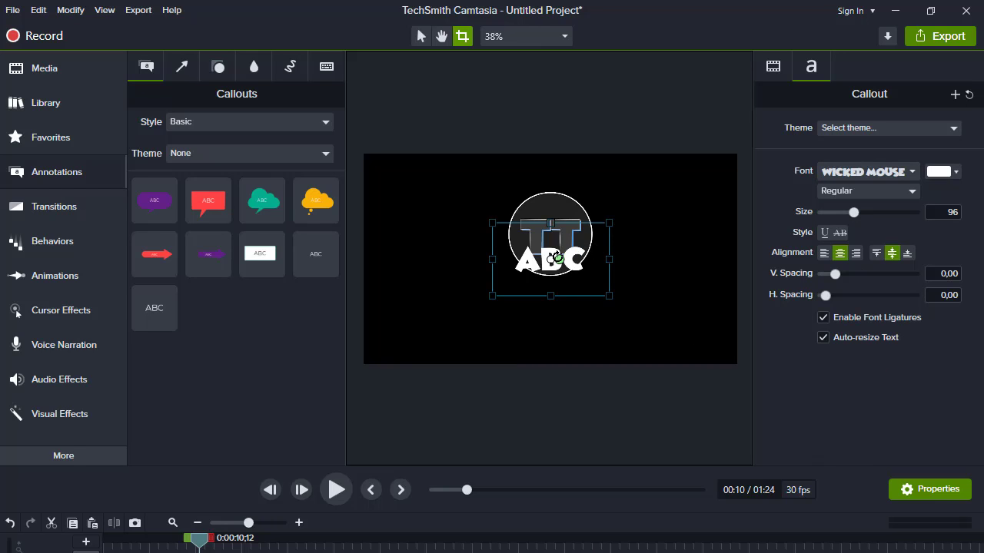
Step: Replace the callout's placeholder text with TONG TUTOR
click(422, 36)
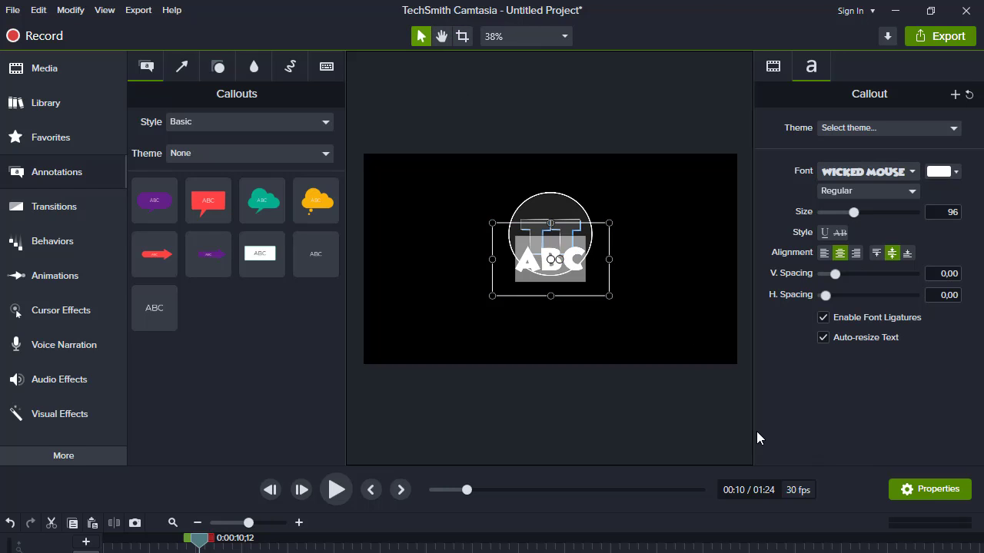
text(TONG TUO)
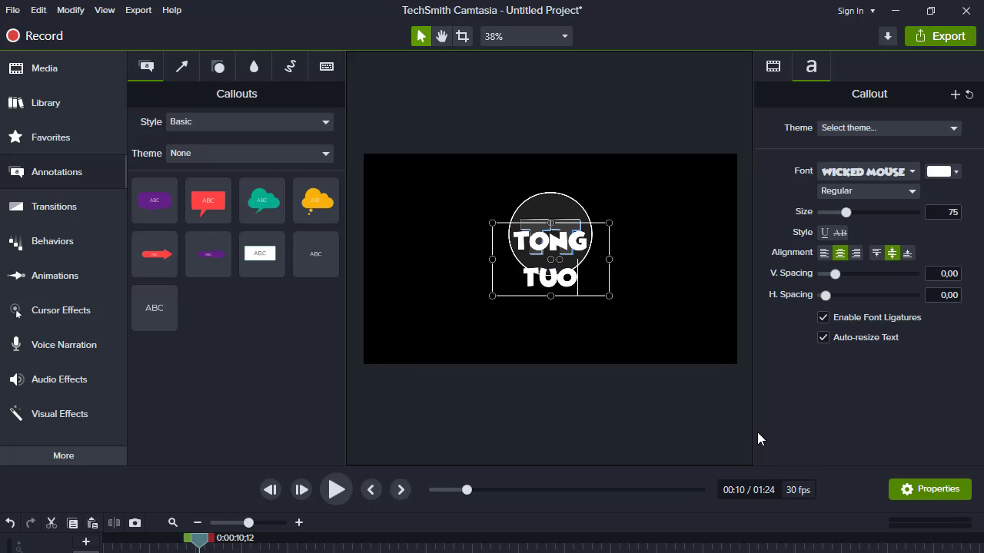
text(T)
key(BackSpace)
key(BackSpace)
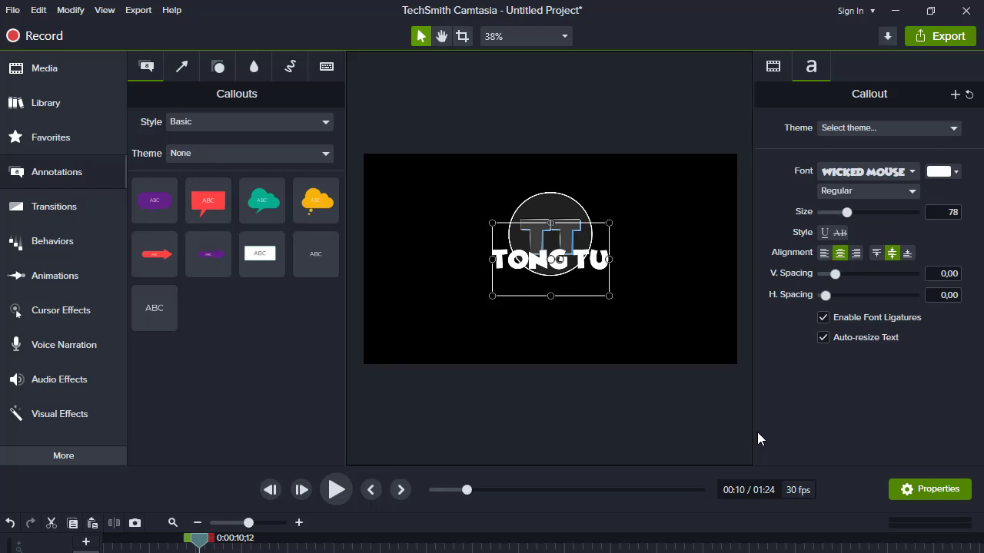
text(TOR)
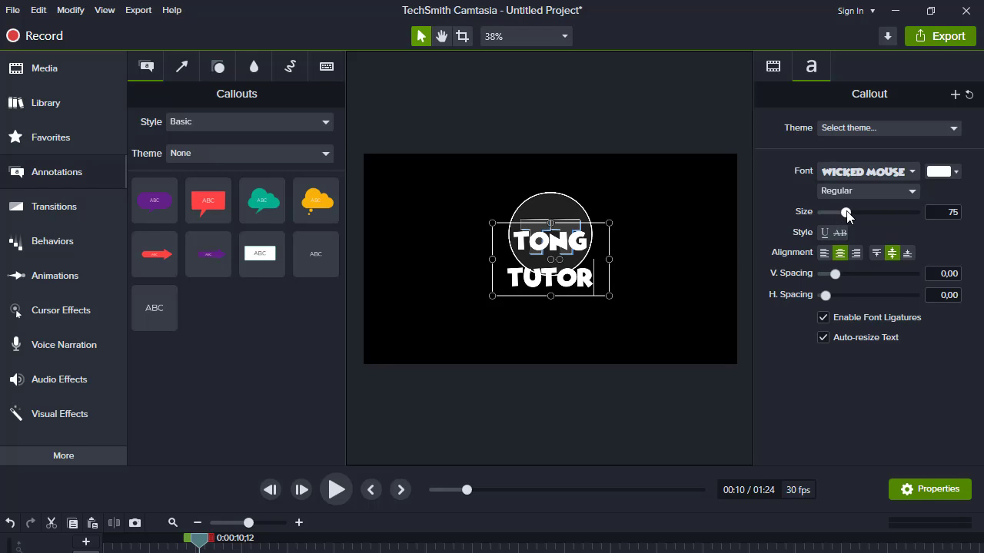
Step: Widen and centre the TONG TUTOR text box on the canvas, with its font size reduced to 12
click(584, 338)
click(550, 261)
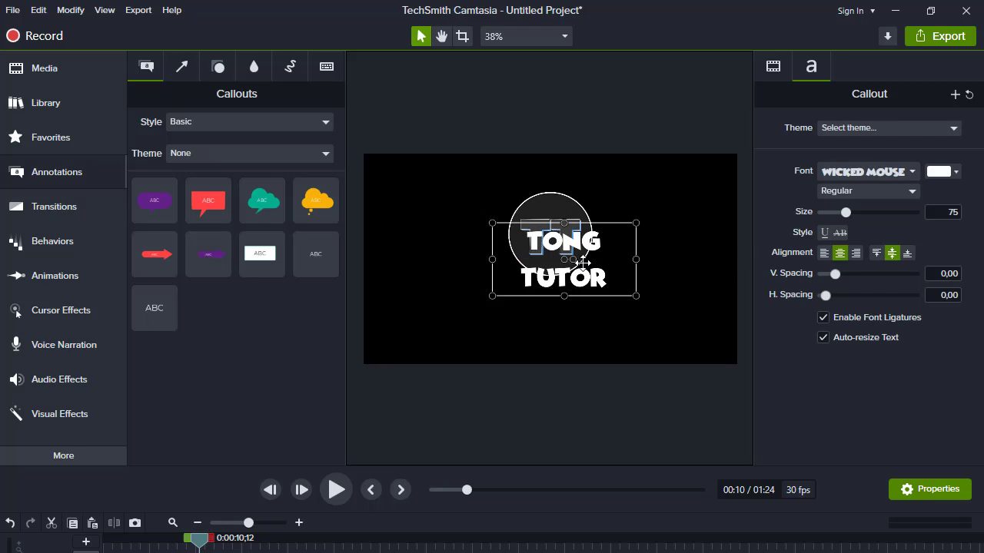
drag(846, 212, 823, 212)
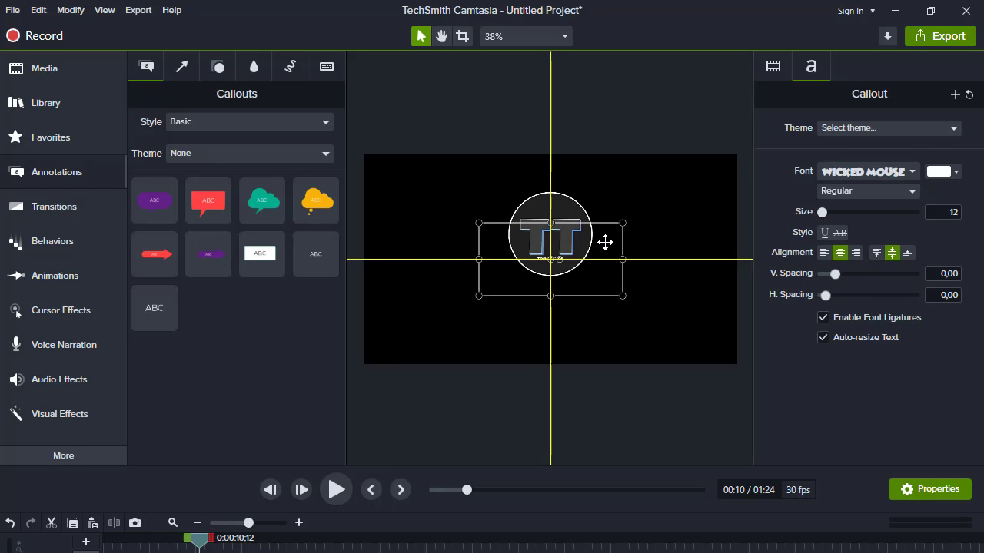
drag(605, 242, 604, 242)
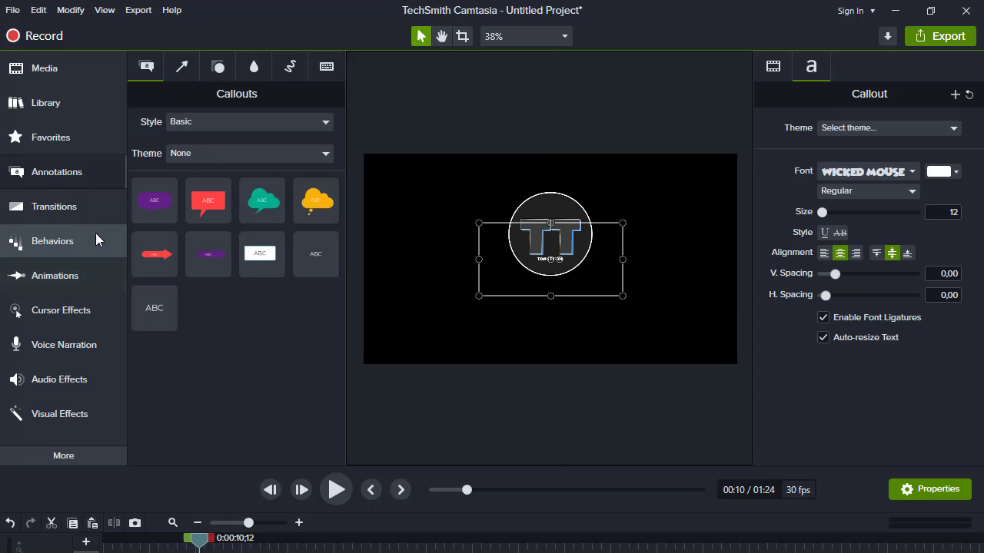
Step: Add a Custom animation to the text from 0:00:10;12 to 0:00:13;08 and set the font size at its start to 12
click(71, 278)
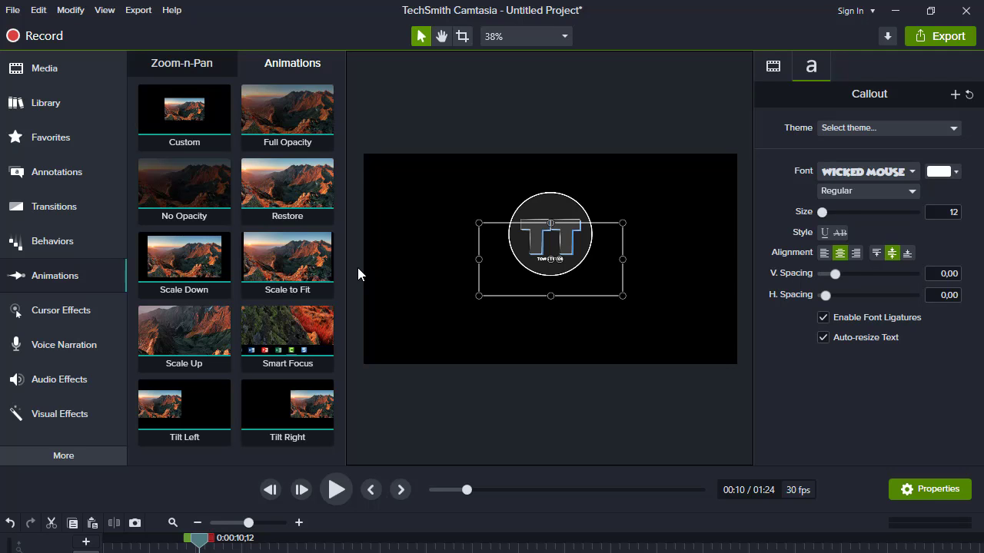
drag(183, 129, 225, 552)
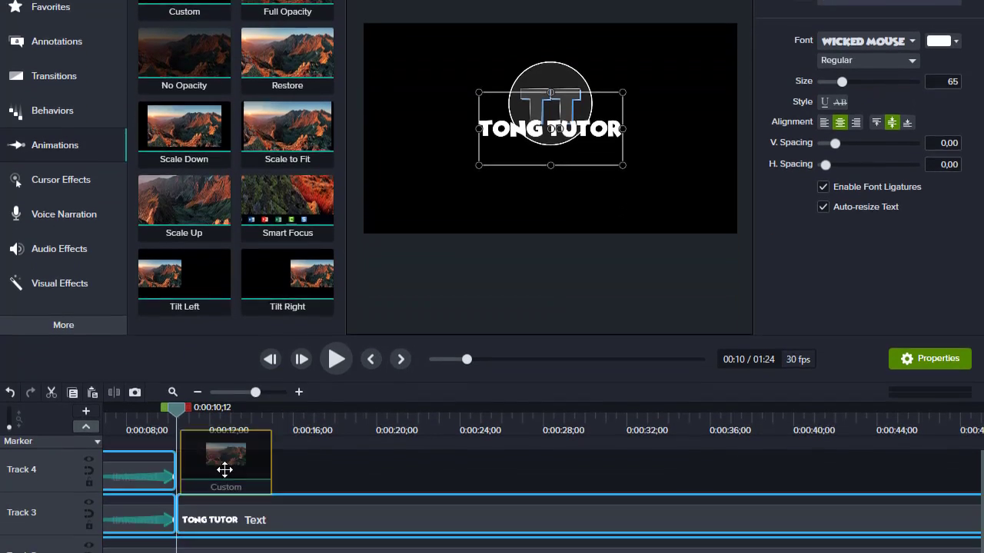
drag(225, 470, 235, 520)
drag(237, 391, 176, 406)
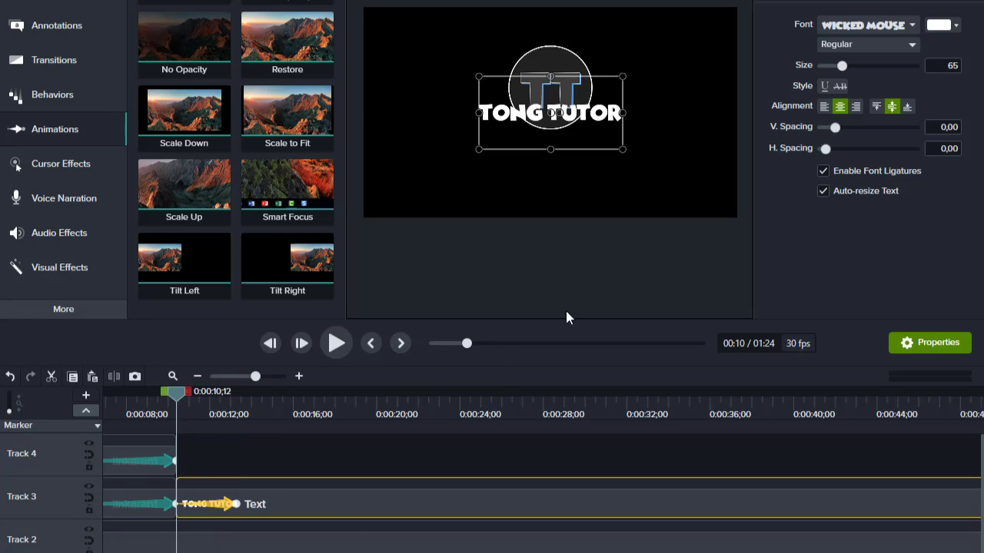
drag(839, 67, 815, 67)
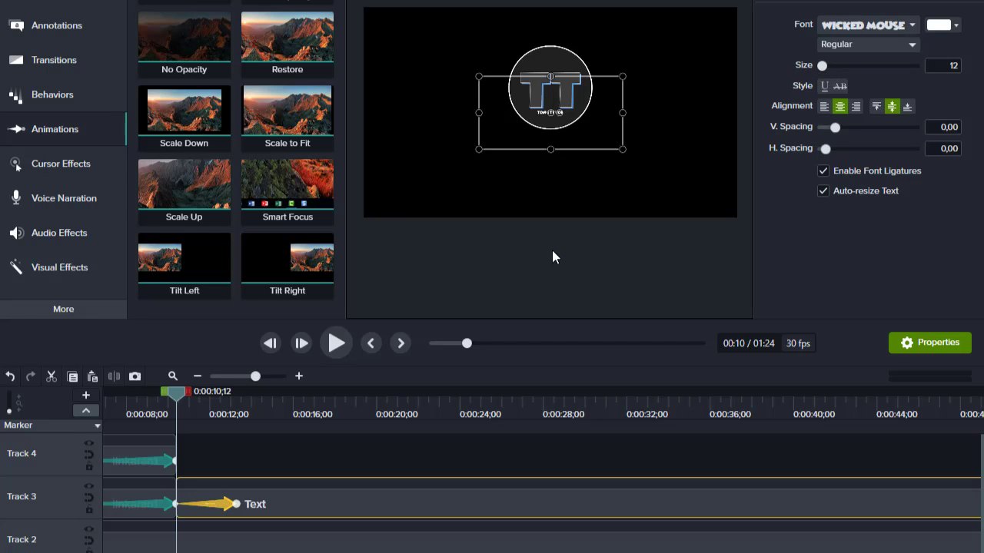
Step: At the text animation's end, 0:00:13;08, move TONG TUTOR down below the logo and enlarge its font size to 57
click(223, 503)
drag(600, 108, 598, 144)
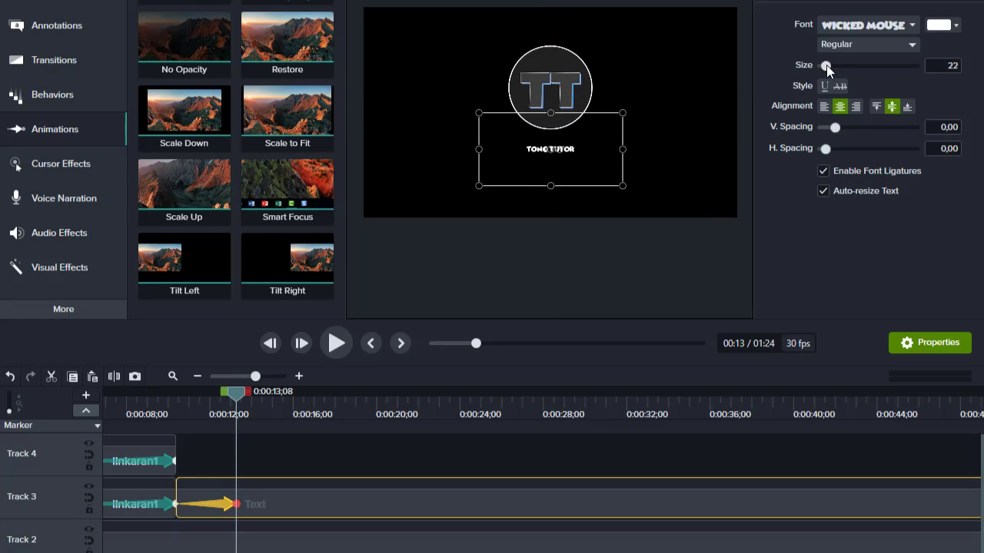
drag(826, 68, 840, 72)
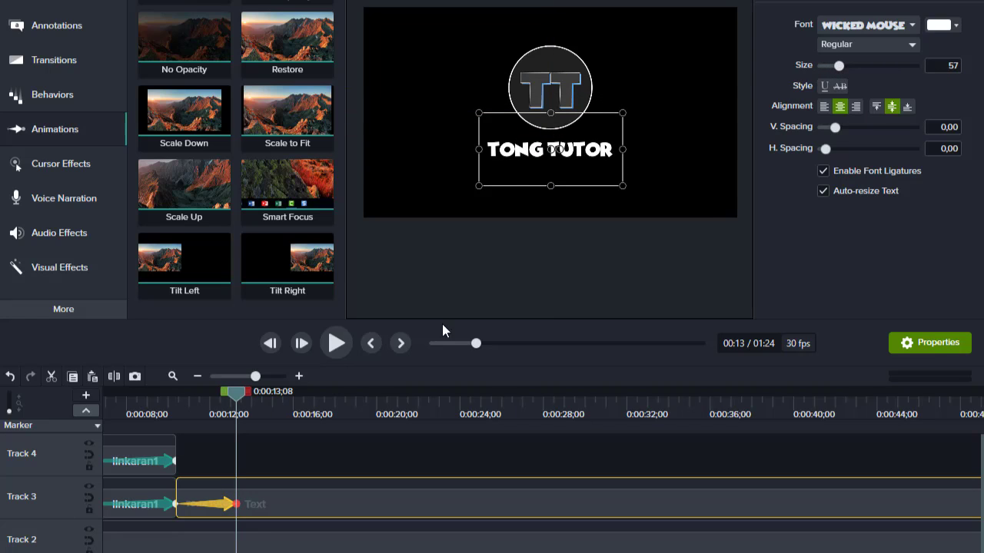
Step: Preview the title text animation from about 0:00:10;06 through its end
drag(246, 400, 172, 394)
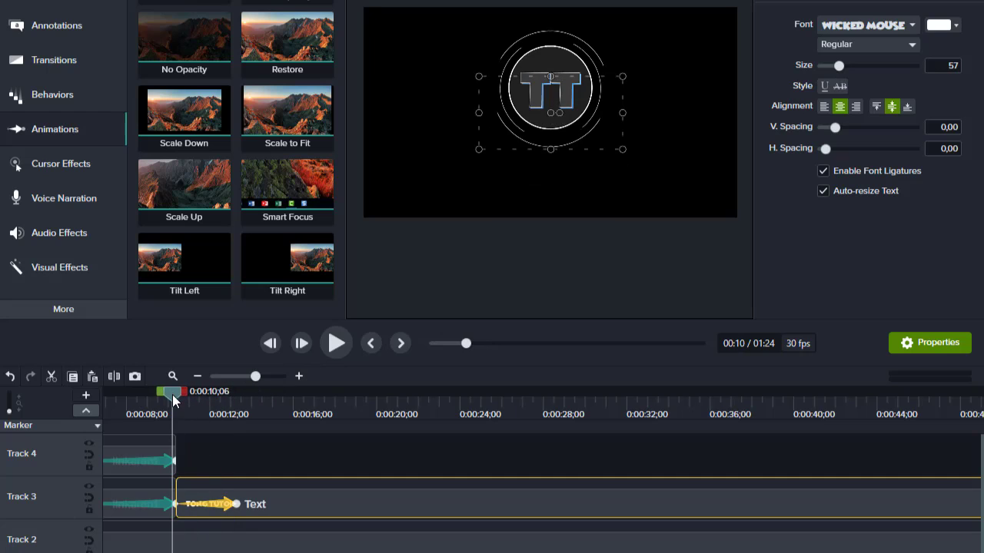
click(336, 343)
click(336, 344)
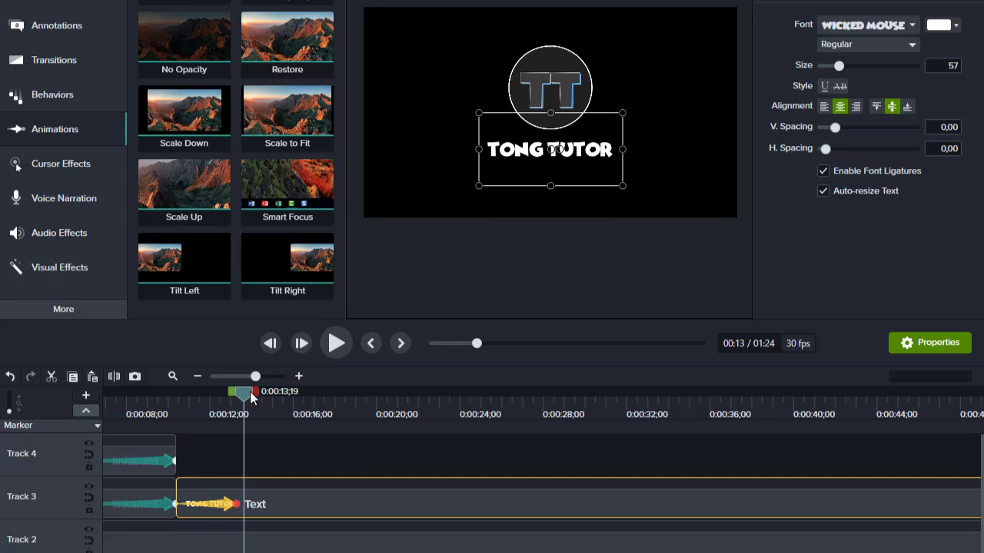
Step: Shorten the TONG TUTOR text animation so it ends at 0:00:11;07, and preview it from its start
drag(250, 391, 179, 393)
drag(230, 503, 191, 504)
drag(180, 392, 166, 396)
click(337, 345)
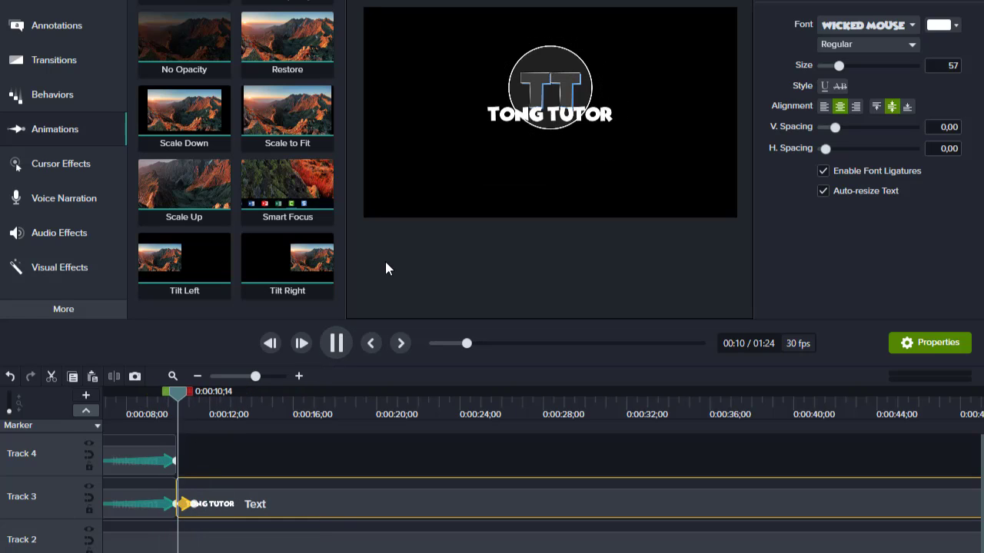
click(325, 348)
drag(223, 394, 178, 398)
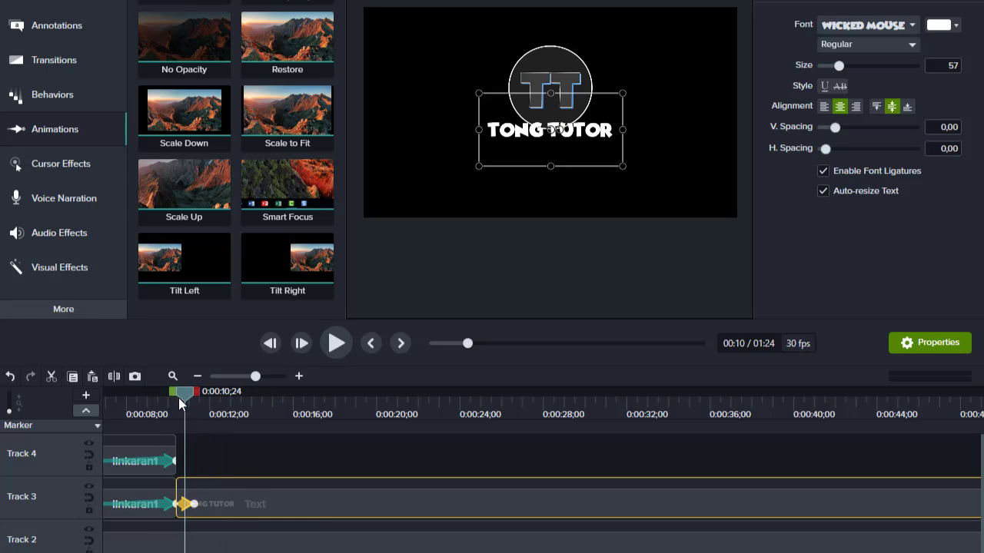
Step: Set the title's font size to 12 for the end of the shortened animation and check it up to 0:00:11;07
drag(838, 66, 815, 68)
click(339, 352)
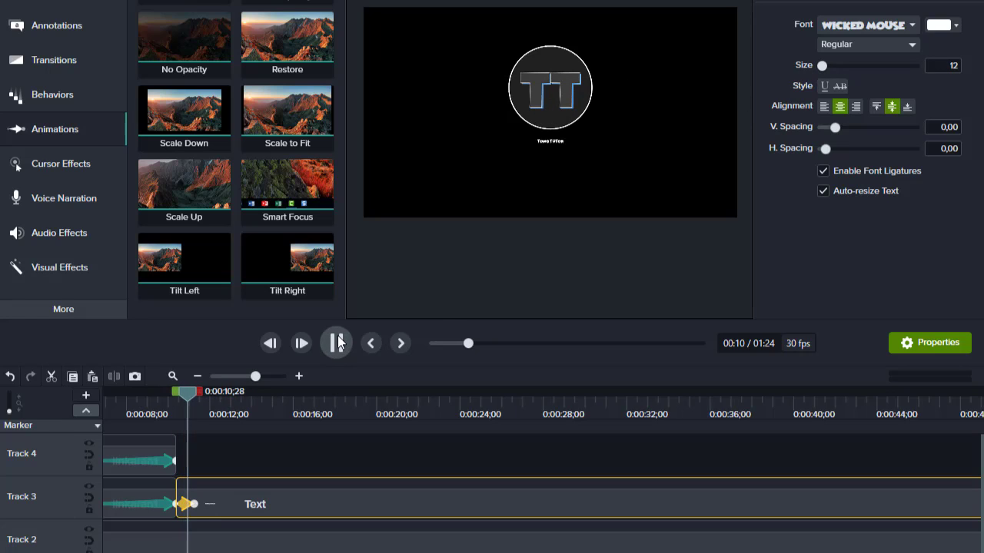
click(337, 346)
click(194, 394)
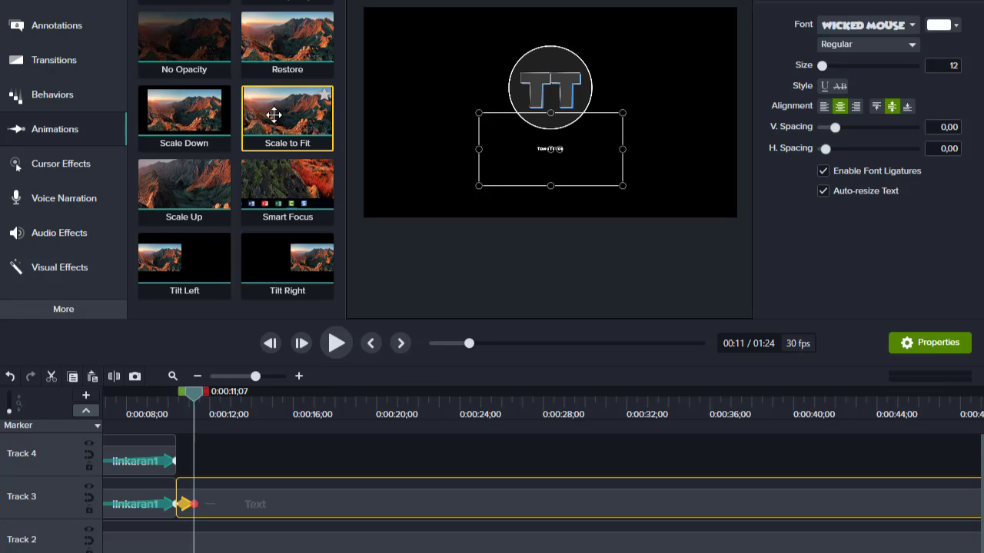
Step: Add a Scale to Fit animation to the title right after the first one, ending at 0:00:12;15, and preview it
drag(276, 102, 221, 505)
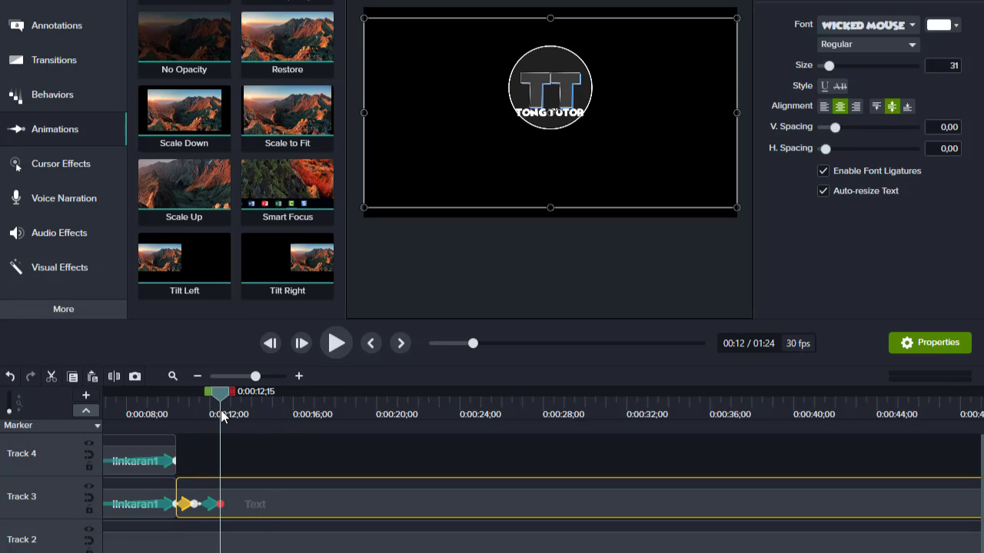
click(204, 394)
click(188, 396)
click(336, 344)
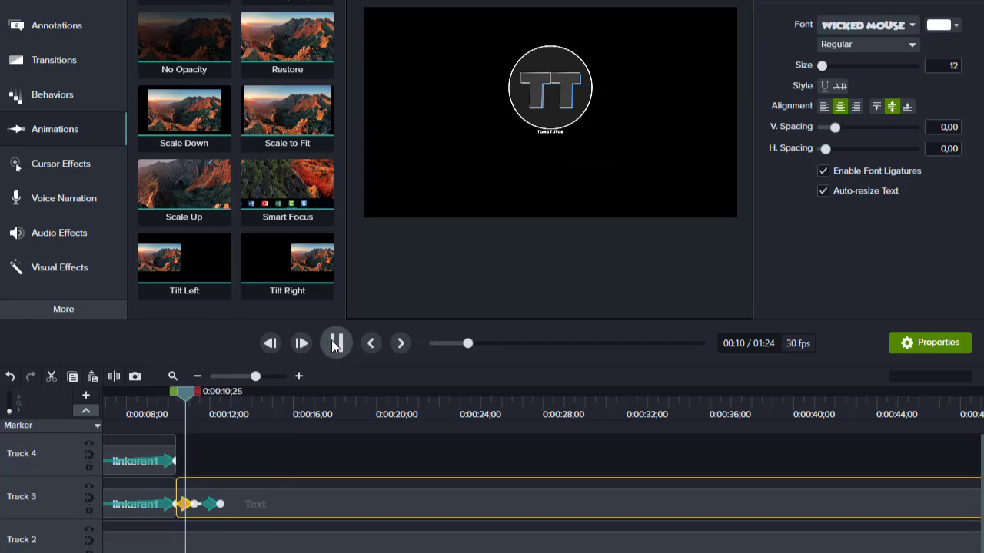
click(336, 344)
click(209, 396)
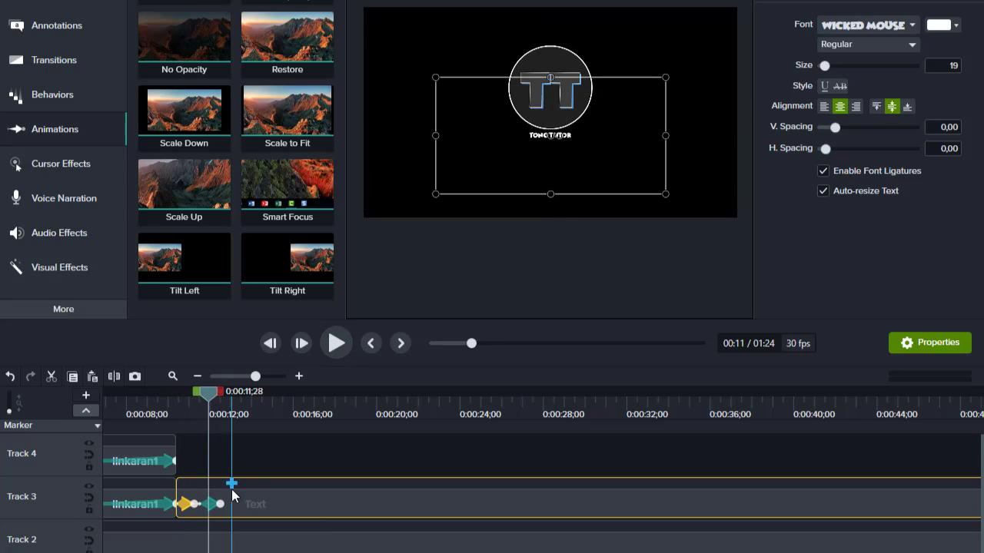
Step: At the Scale to Fit animation's end, move TONG TUTOR just below the logo and set its font size to 54
click(210, 507)
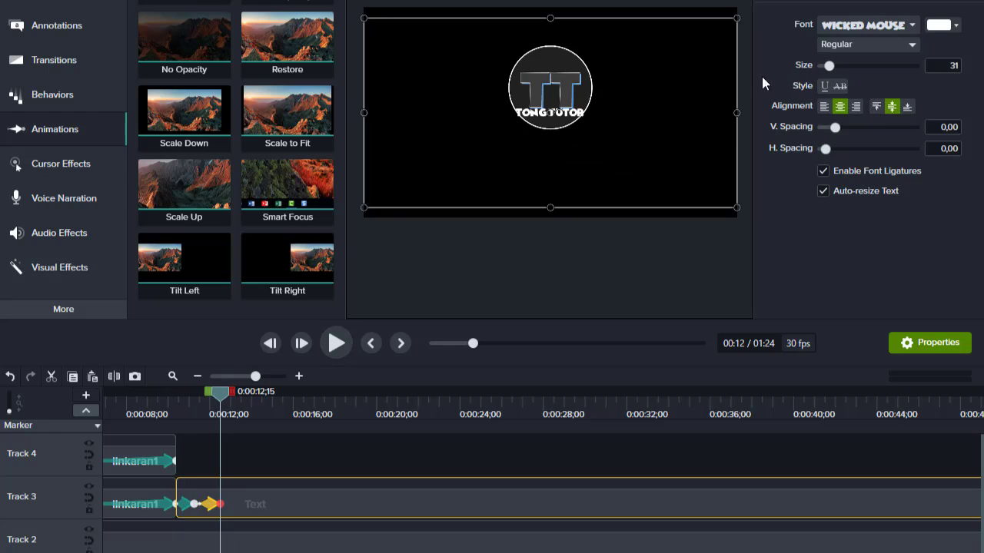
drag(658, 68, 661, 96)
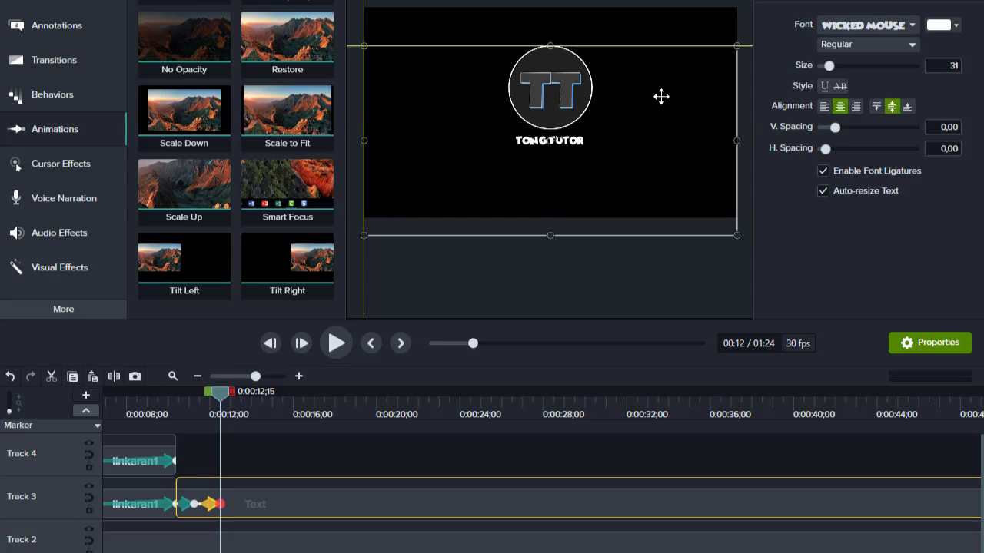
drag(831, 67, 841, 71)
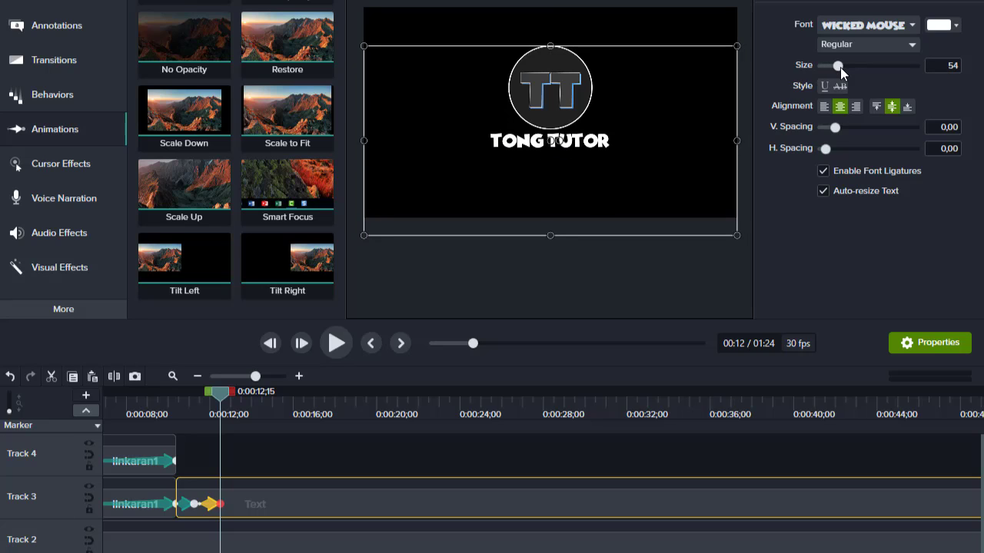
drag(633, 93, 634, 93)
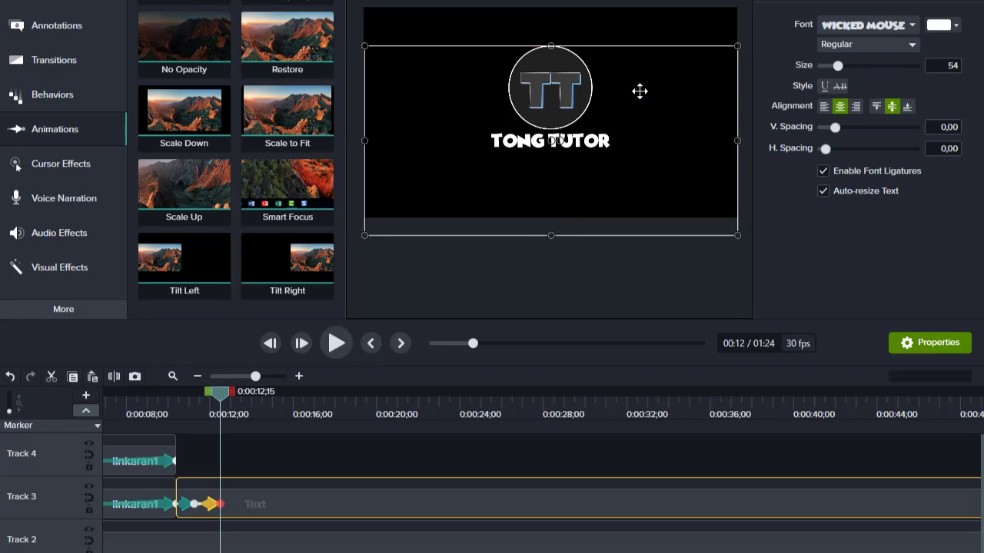
Step: Preview the intro from 0:00:05;12 through the title animation and recheck how the title grows near 0:00:12
click(368, 343)
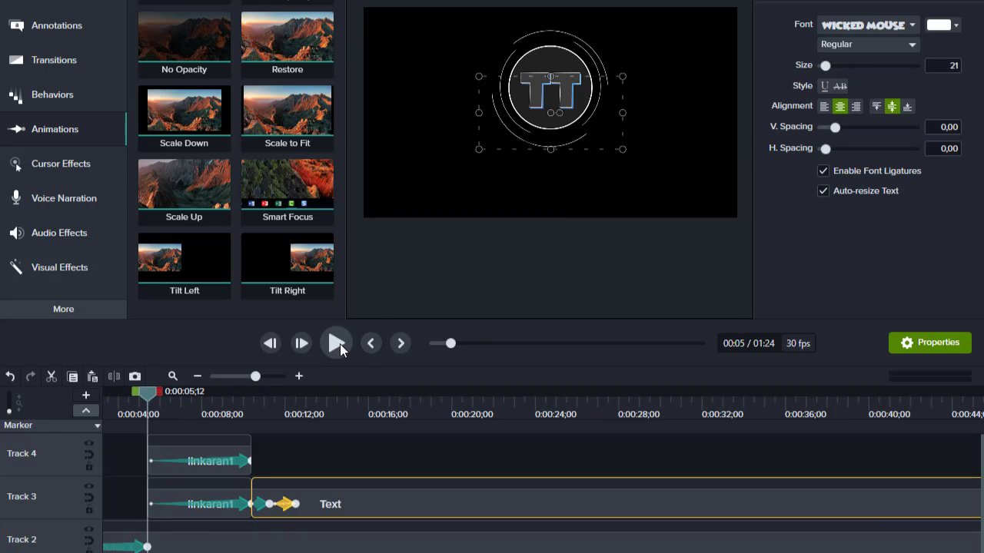
click(338, 343)
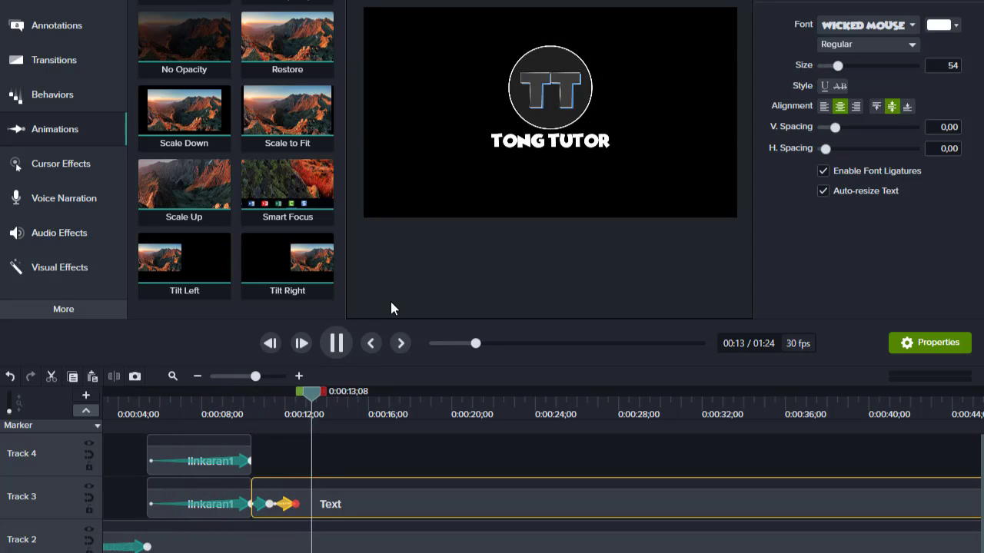
click(335, 344)
click(284, 411)
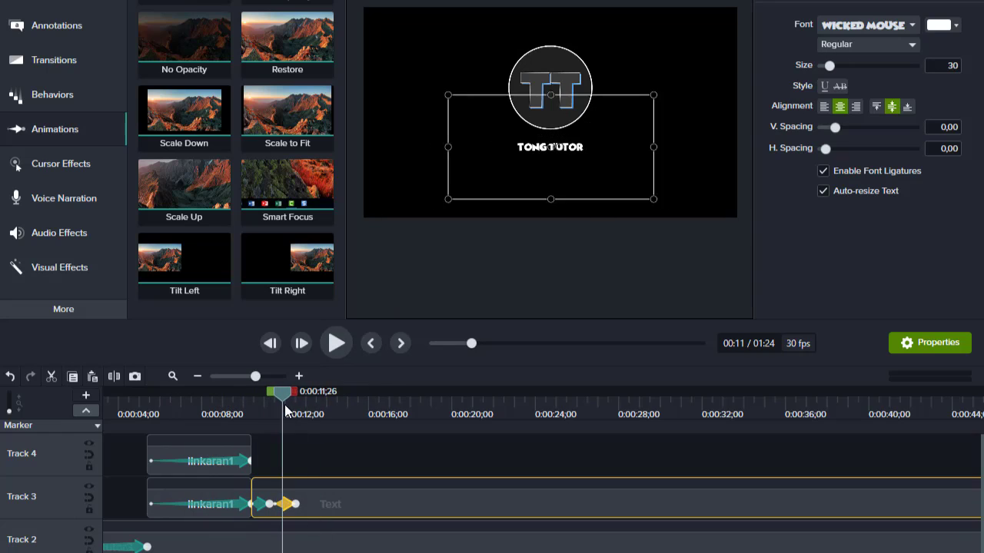
drag(284, 411, 292, 413)
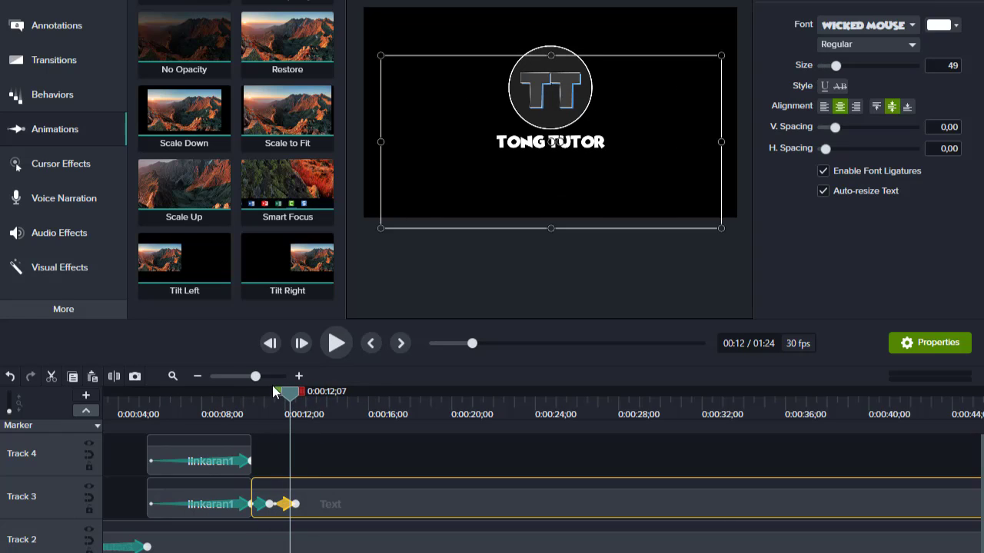
Step: Add a plain text annotation on Track 4 starting at the title animation's end, 0:00:12;15, and extend it to the end of the other tracks
click(66, 25)
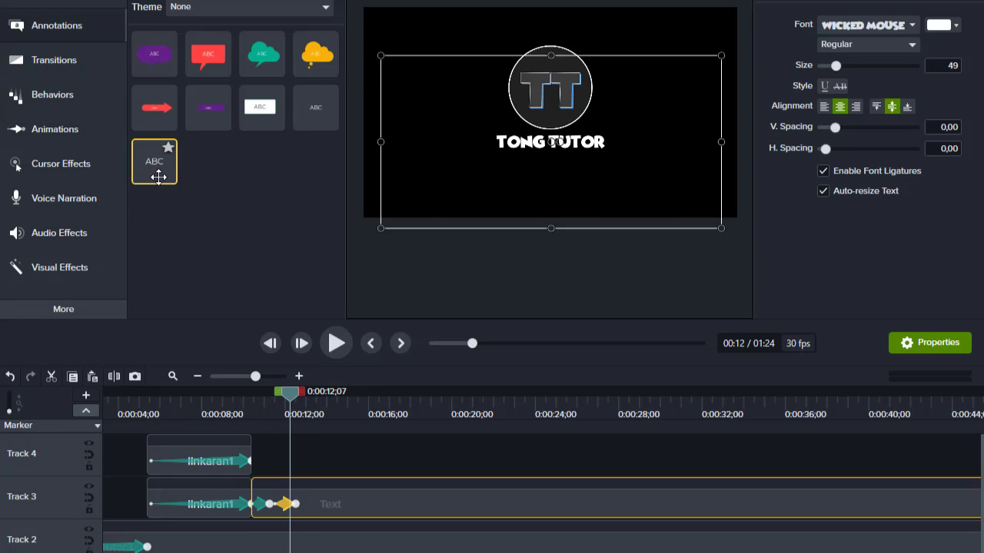
mouse_move(154, 163)
mouse_down()
mouse_move(299, 376)
mouse_move(298, 455)
mouse_move(332, 465)
mouse_up()
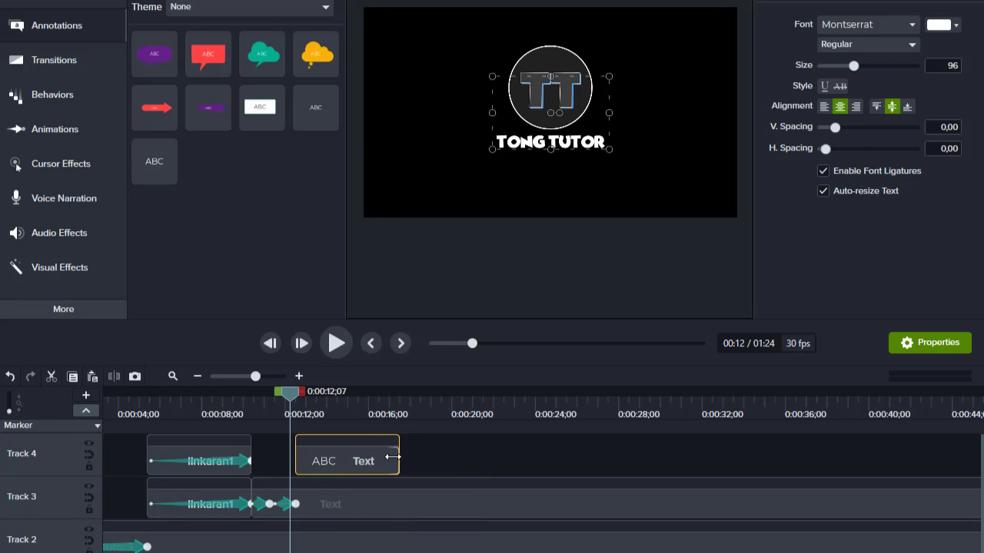
click(192, 376)
drag(263, 455, 878, 454)
click(307, 462)
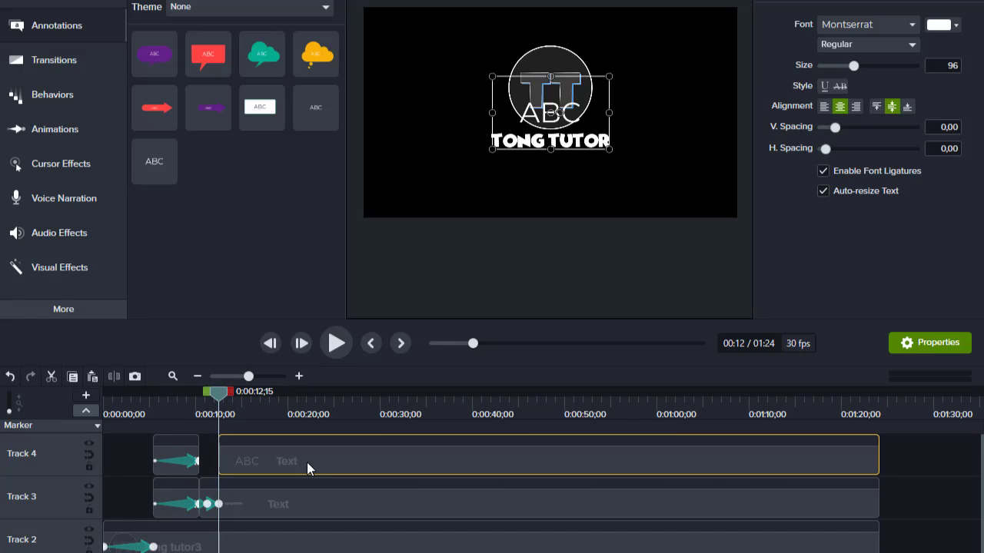
Step: Move the new ABC text below TONG TUTOR and set its font to Wicked Mouse at size 70
drag(603, 88, 606, 166)
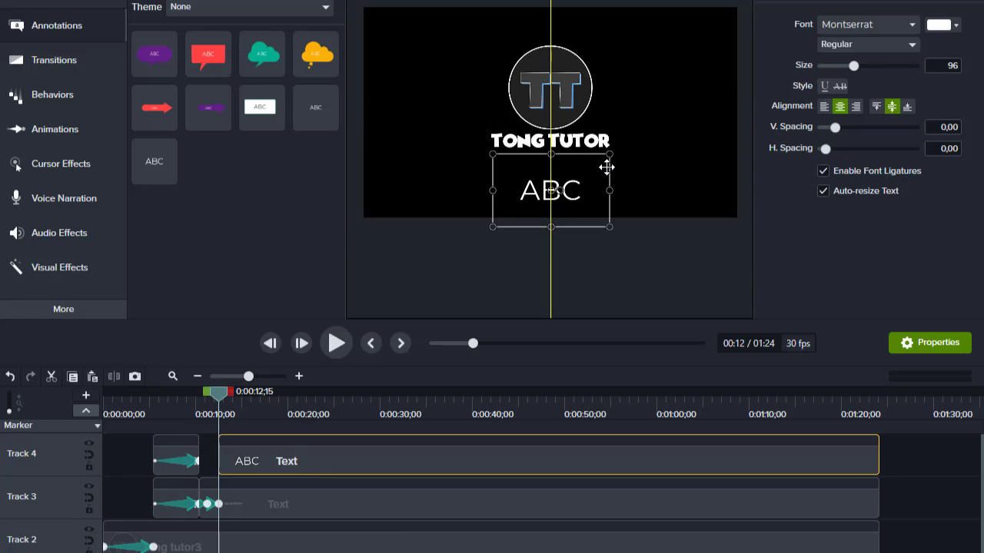
click(907, 29)
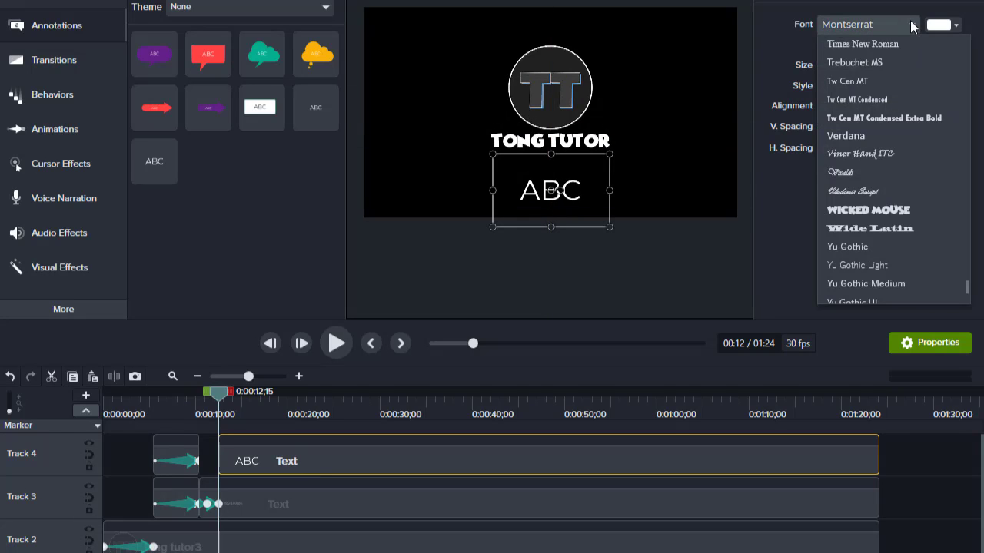
click(897, 215)
drag(849, 68, 843, 66)
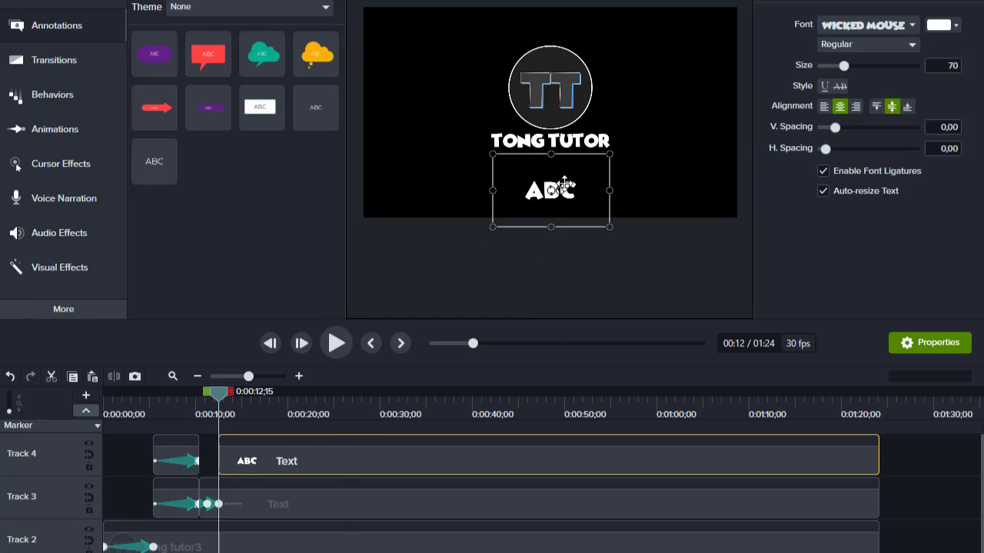
Step: Replace the ABC text with STUDY TOGETHER HERE, widening its box to fit one line and centring it under the title
text(S)
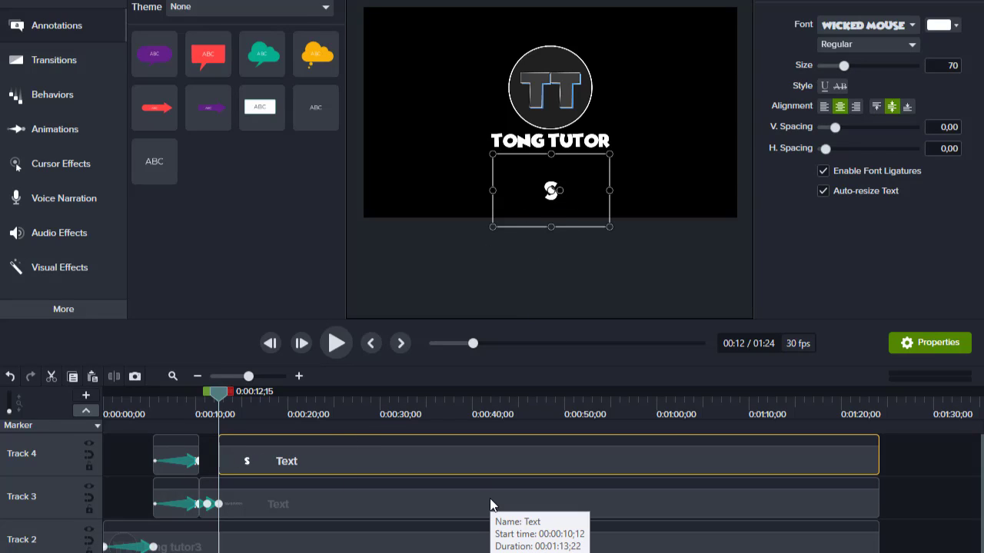
text(TUDY TO)
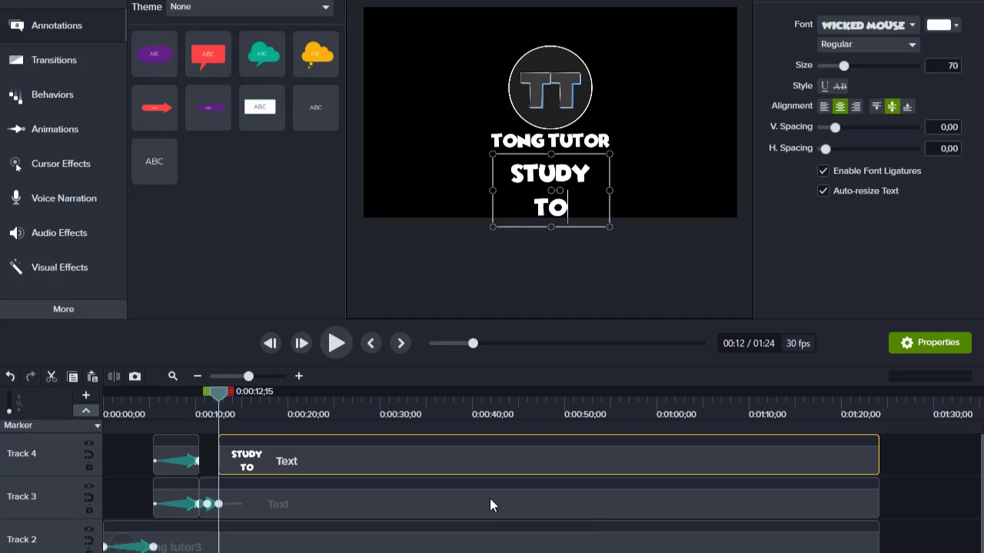
text(GETHER)
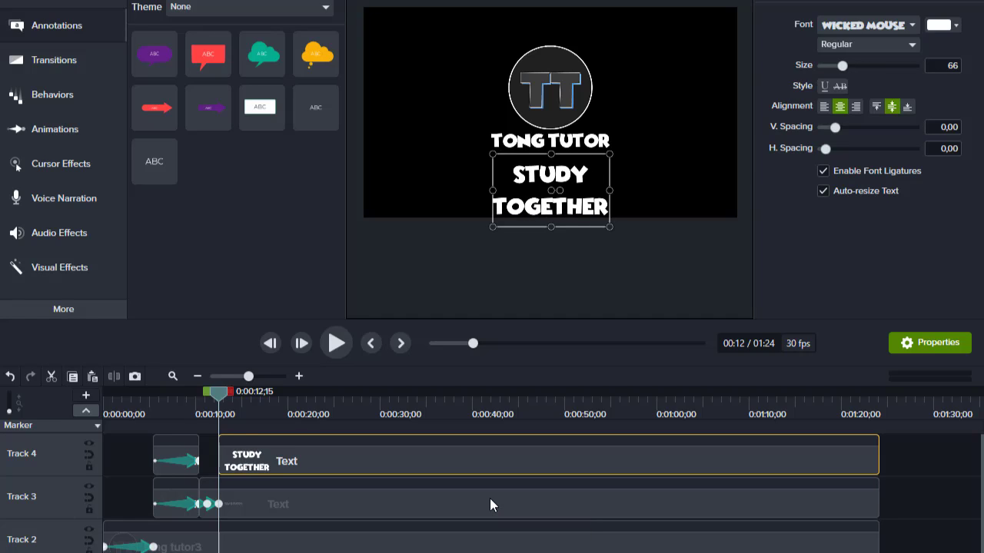
text( HERE)
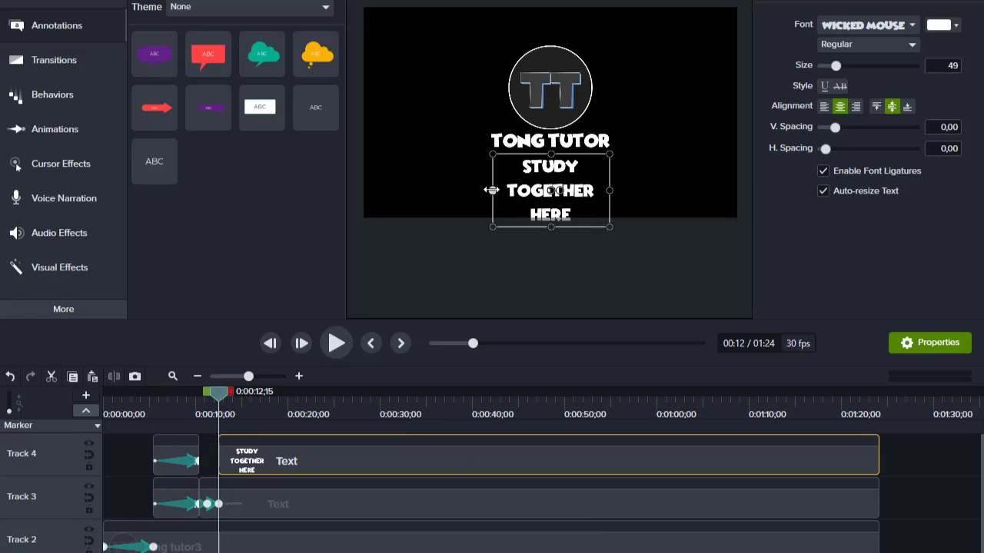
drag(491, 190, 405, 189)
drag(610, 191, 694, 191)
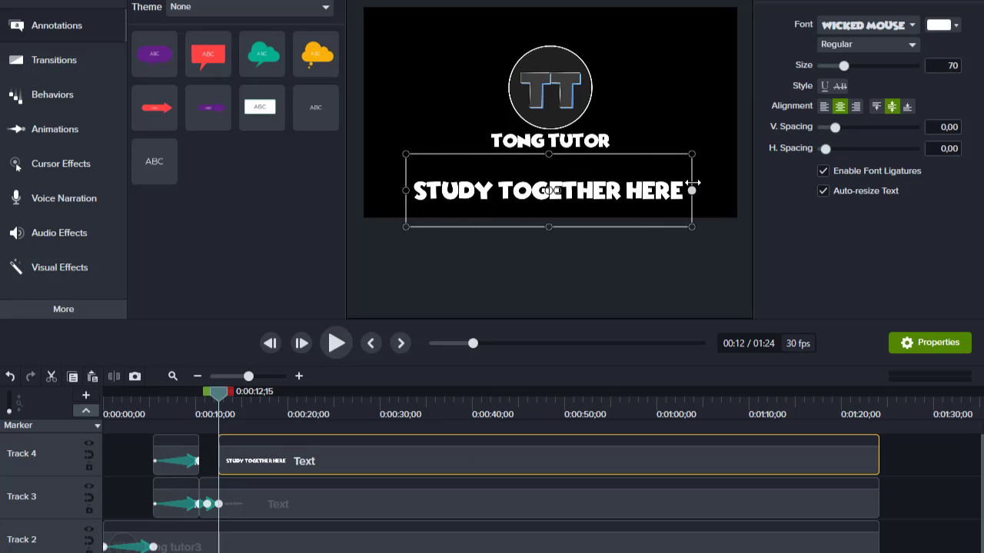
drag(621, 169, 617, 169)
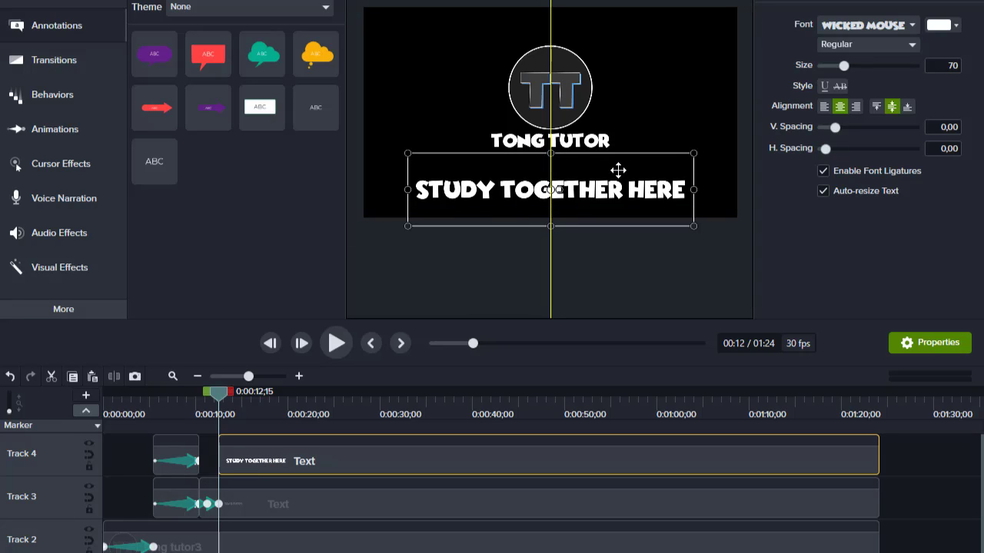
Step: Change the font colour of STUDY TOGETHER HERE to light red, #F55656
click(937, 25)
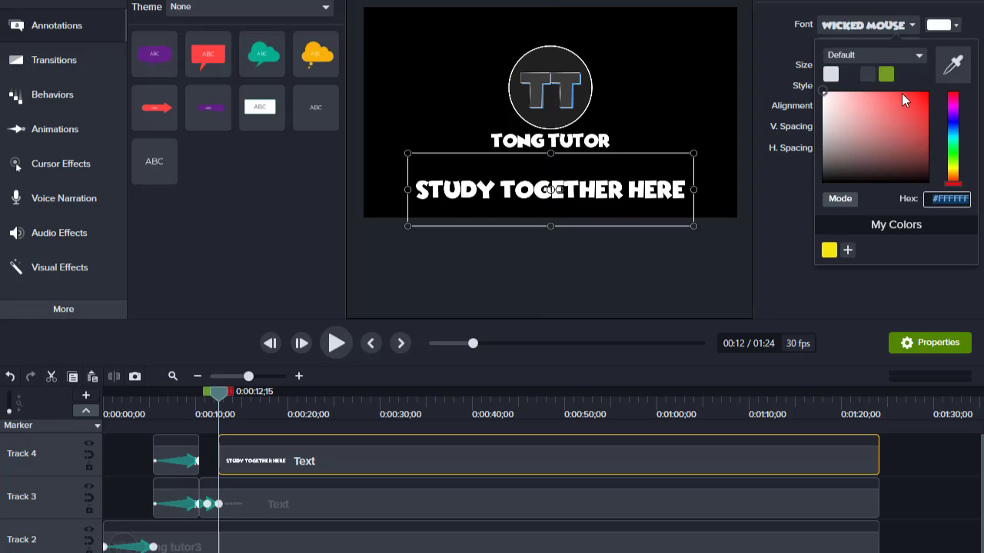
drag(901, 95, 891, 94)
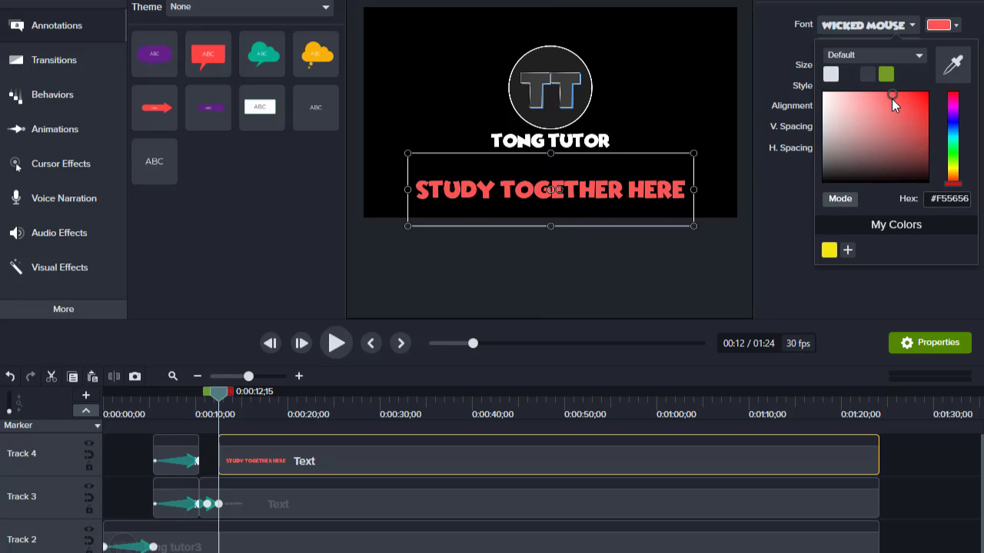
click(601, 272)
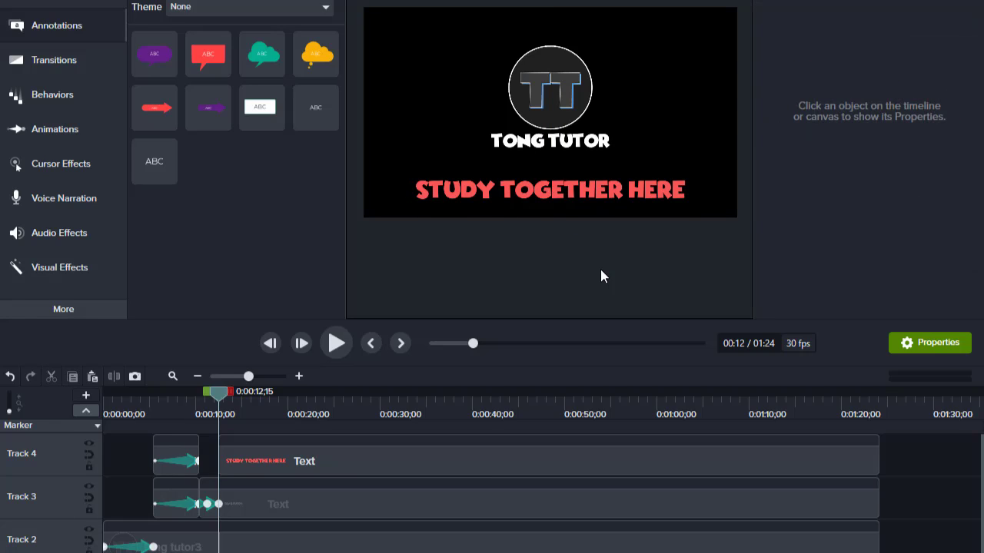
Step: Apply the Reveal behavior to the STUDY TOGETHER HERE text and preview it from 0:00:12;15
click(481, 462)
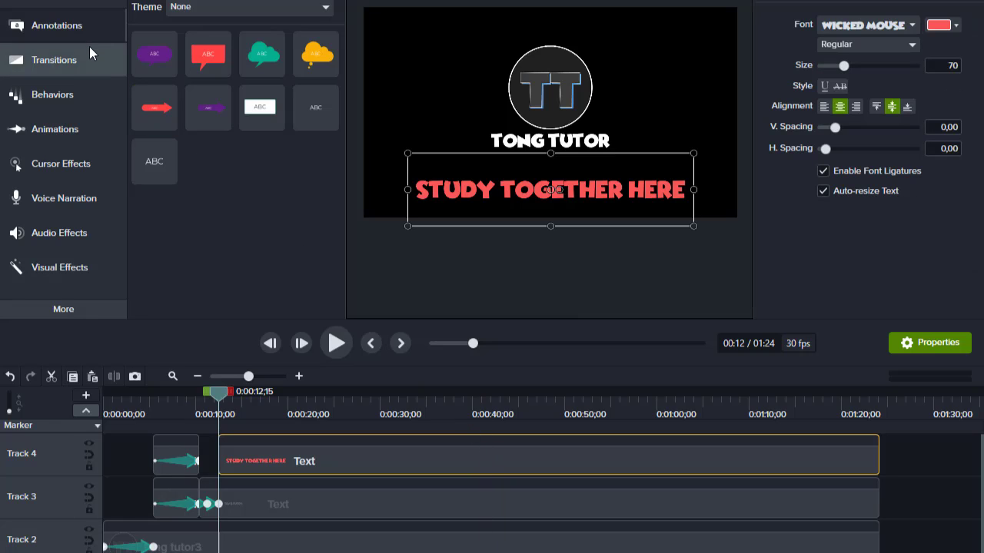
click(67, 94)
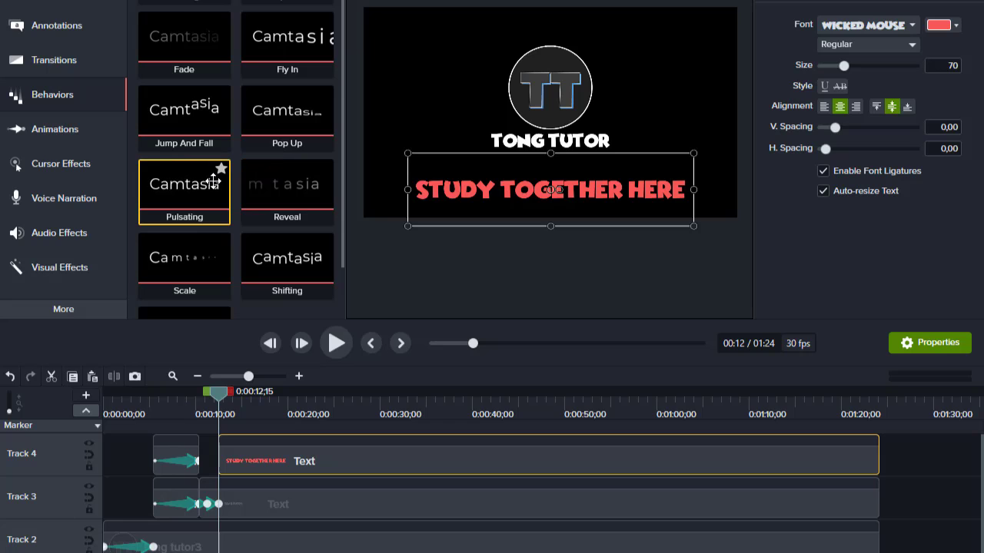
drag(287, 185, 321, 449)
click(337, 344)
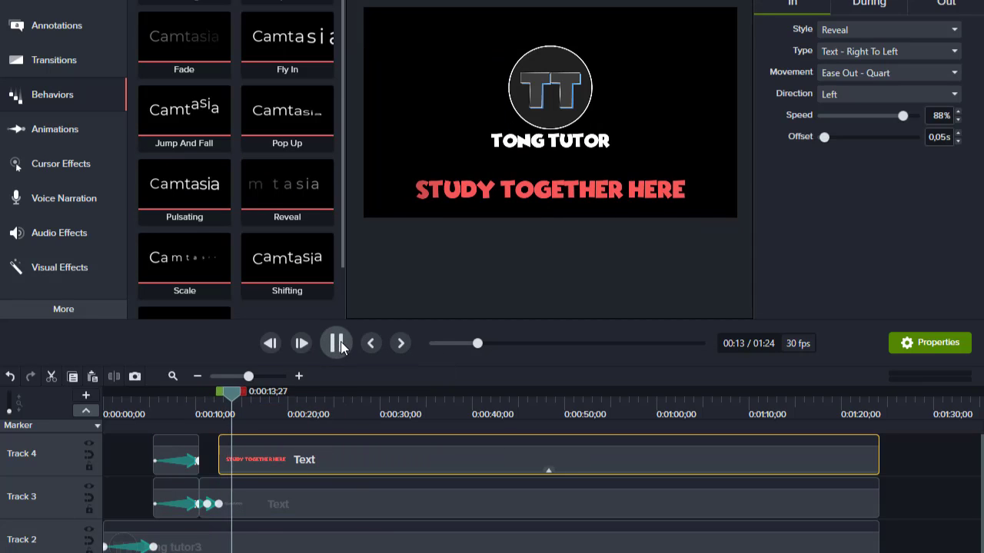
click(337, 344)
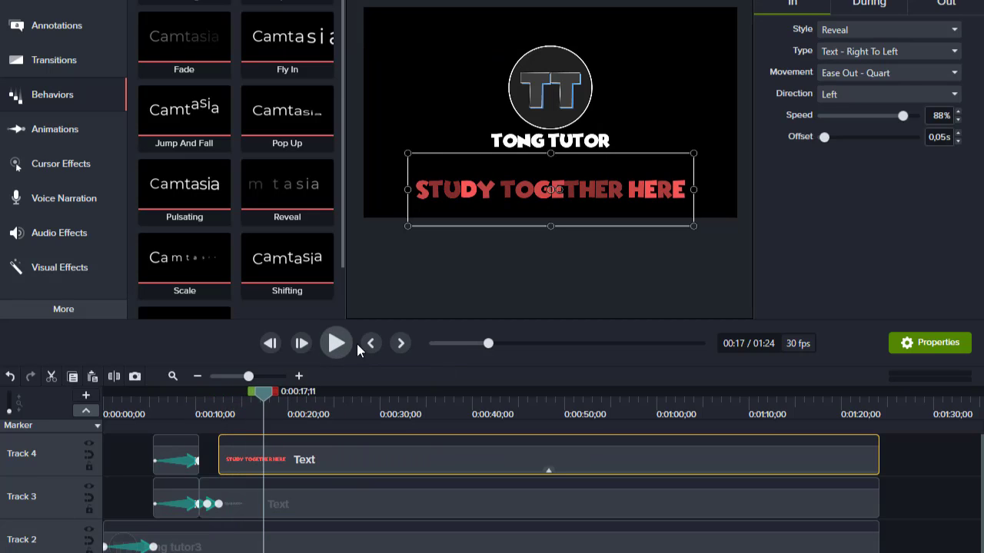
Step: Play the whole intro from the beginning to about 0:00:20 to review the logo, title and tagline animations
drag(487, 343, 432, 345)
click(337, 344)
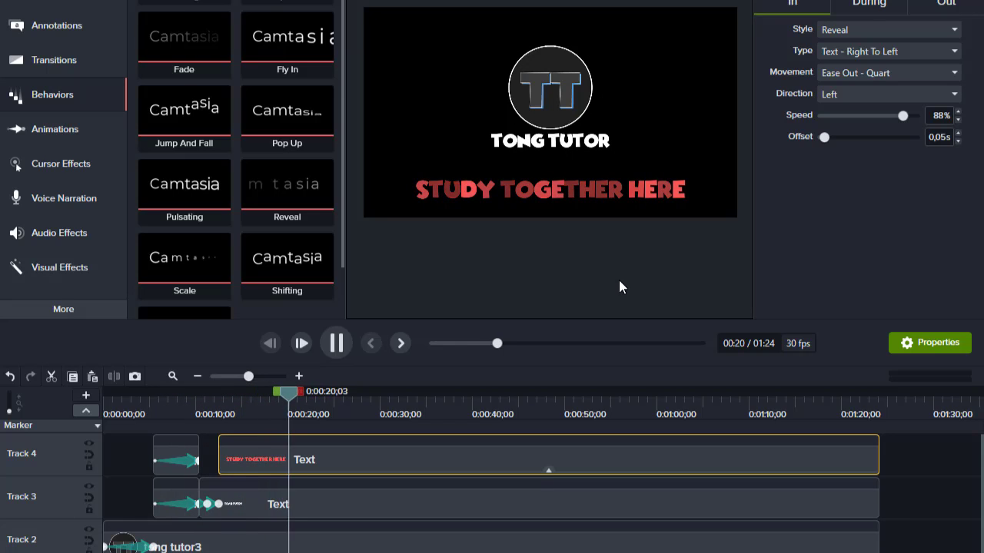
click(339, 344)
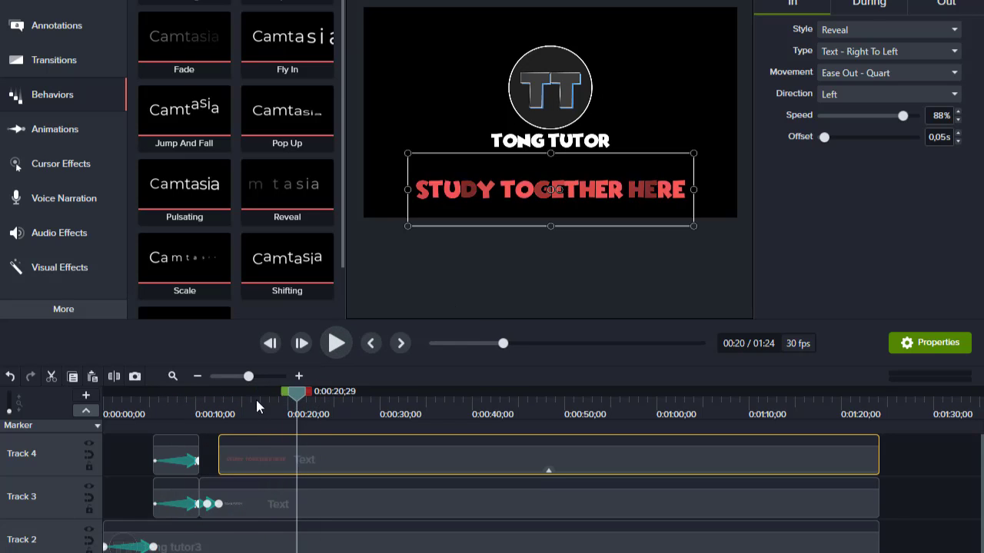
Step: At the title's second animation end, 0:00:12;15, move TONG TUTOR slightly lower to leave a gap below the logo
click(234, 396)
click(298, 376)
drag(218, 395, 221, 394)
click(212, 505)
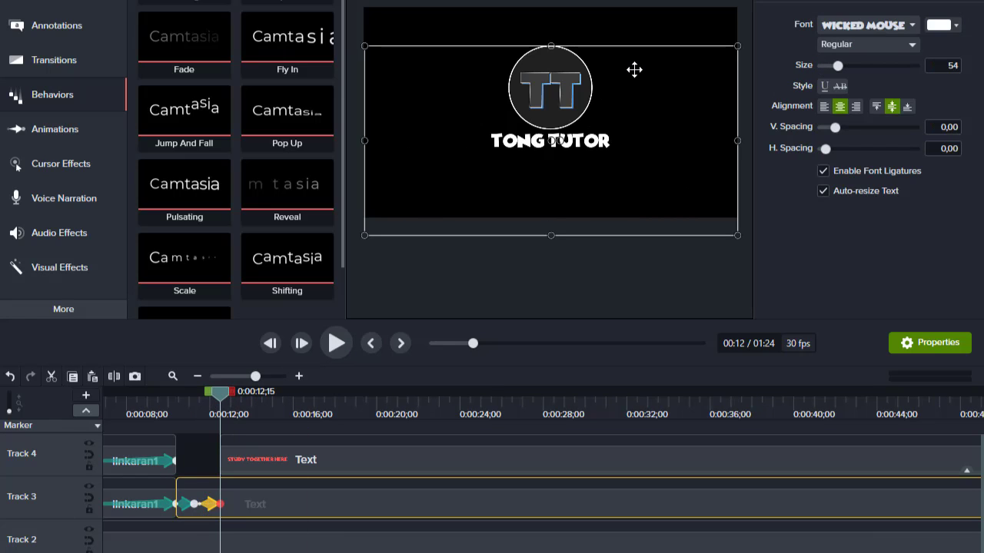
drag(635, 76, 642, 86)
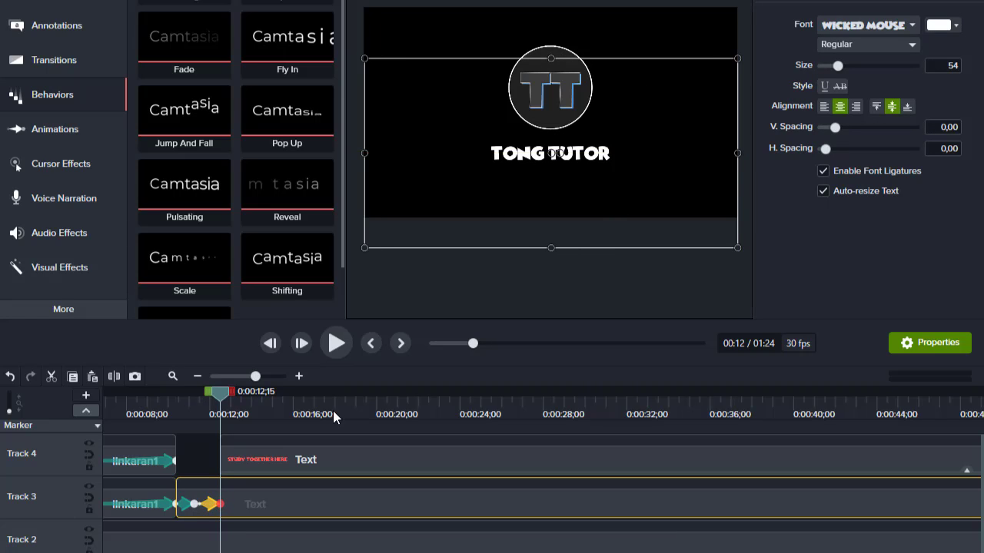
Step: Hide the object properties to enlarge the canvas and preview the adjusted title animation from 0:00:10;12
click(371, 343)
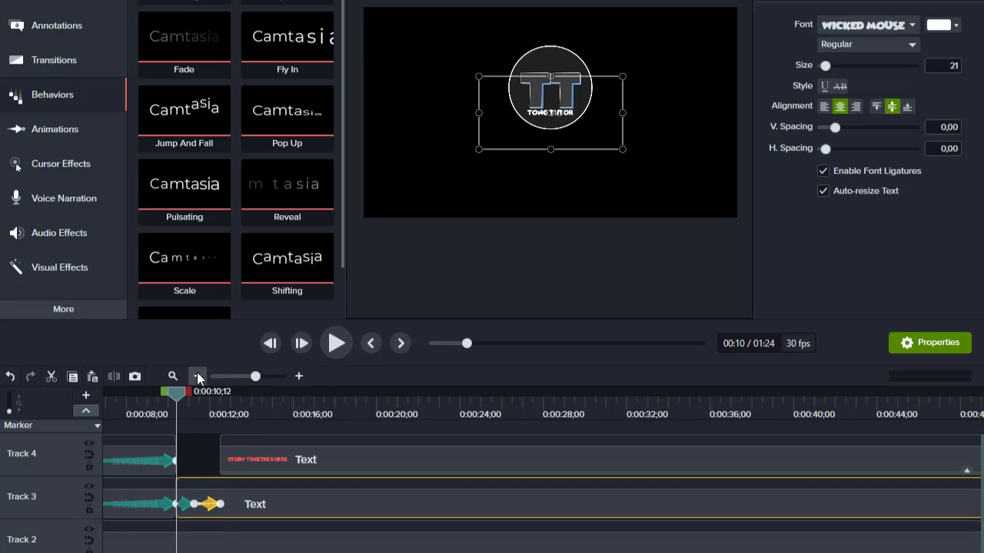
click(197, 376)
click(928, 340)
key(space)
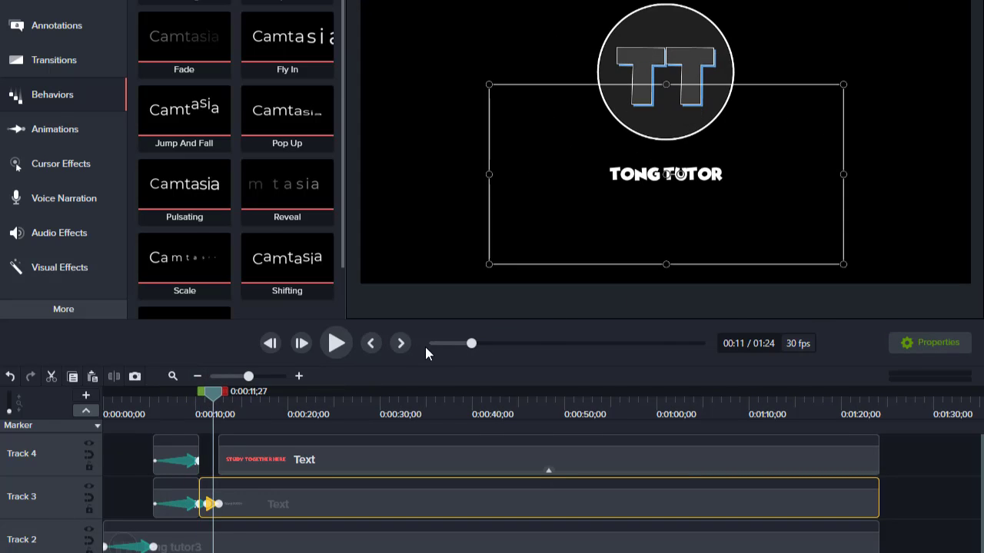